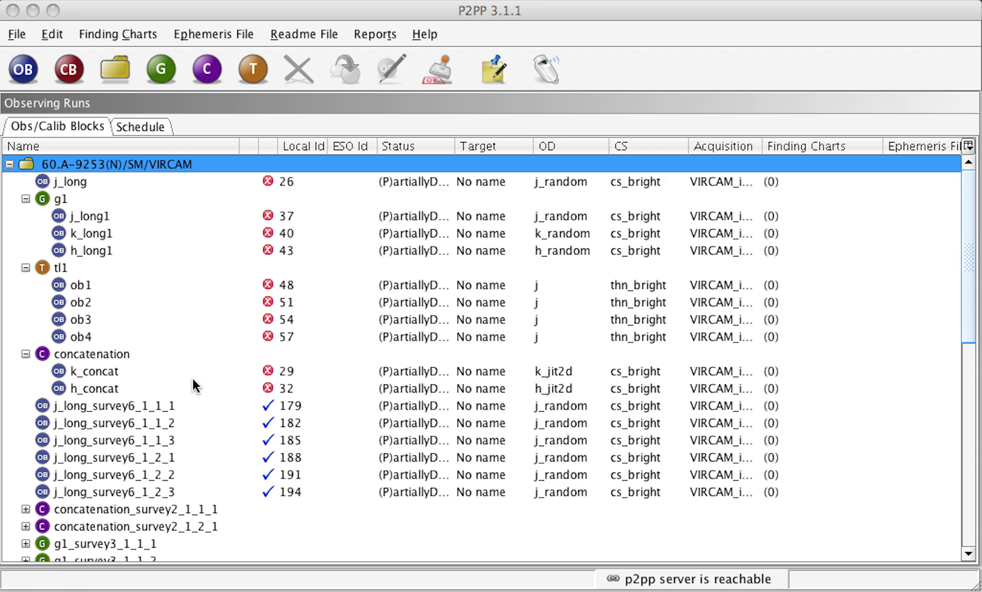
Create a new folder in the VIRCAM run and rename it 'templates'
click(174, 165)
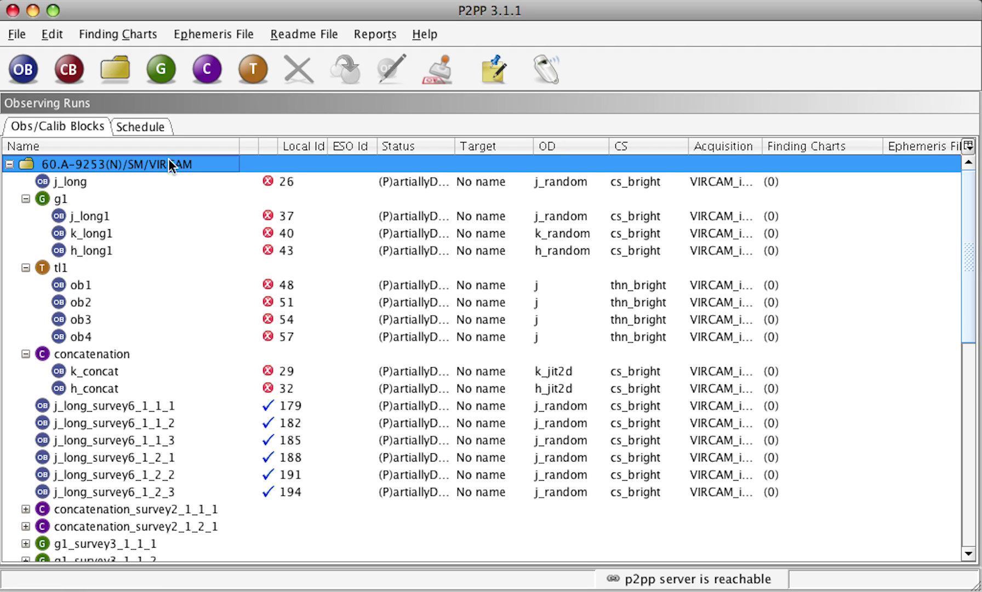
click(123, 70)
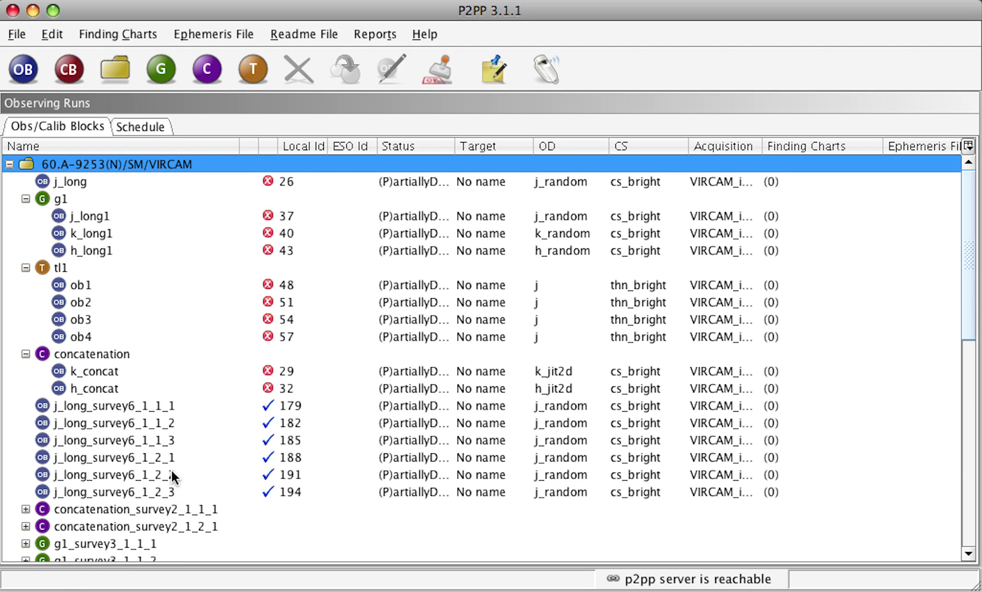
scroll(166, 486, down, 6)
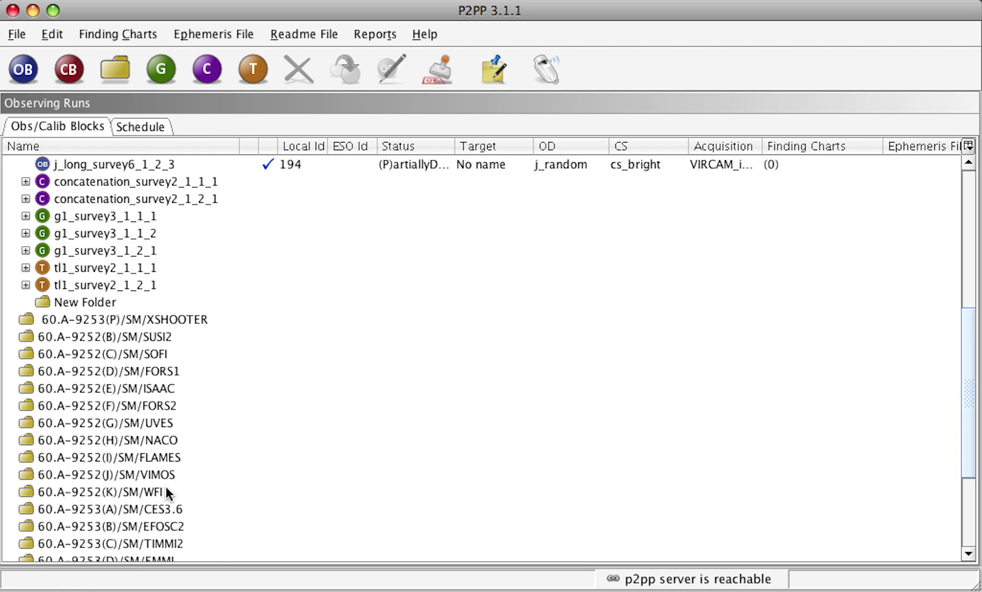
click(112, 302)
key(super+shift+c)
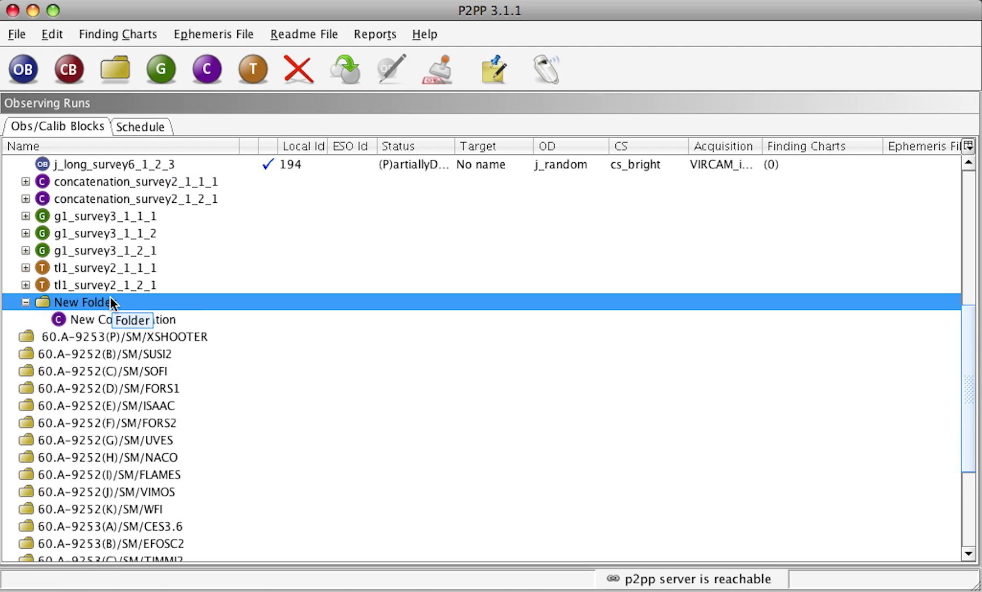
click(112, 302)
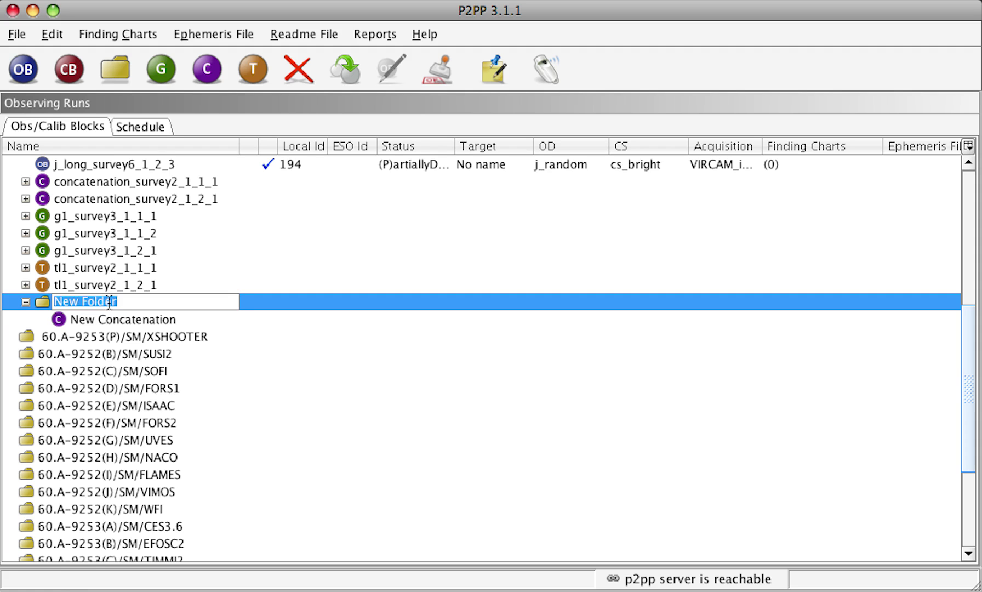
key(BackSpace)
text(templates)
key(Return)
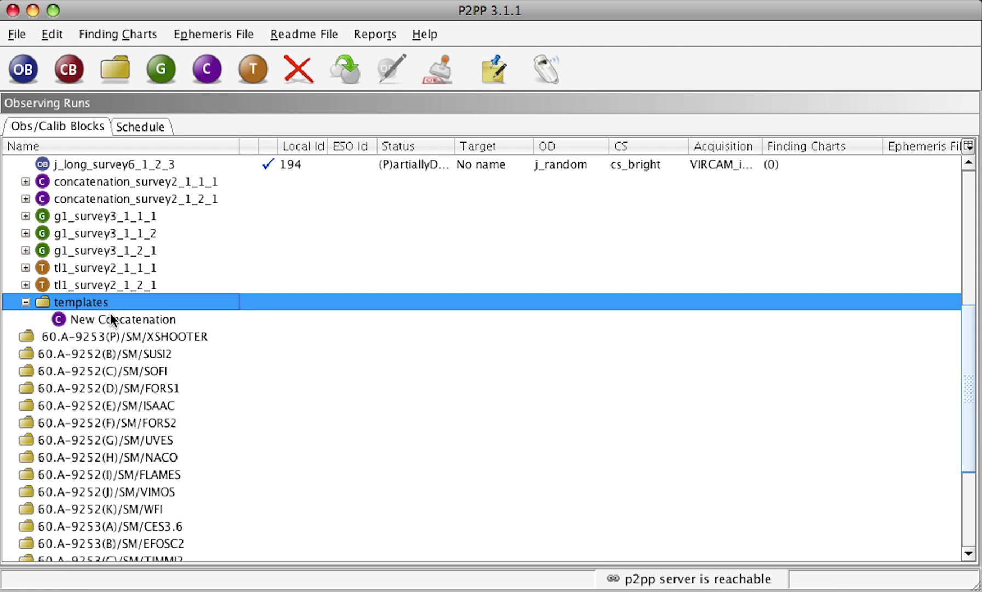
Delete the accidental New Concatenation inside templates, confirming Yes
click(111, 315)
click(298, 69)
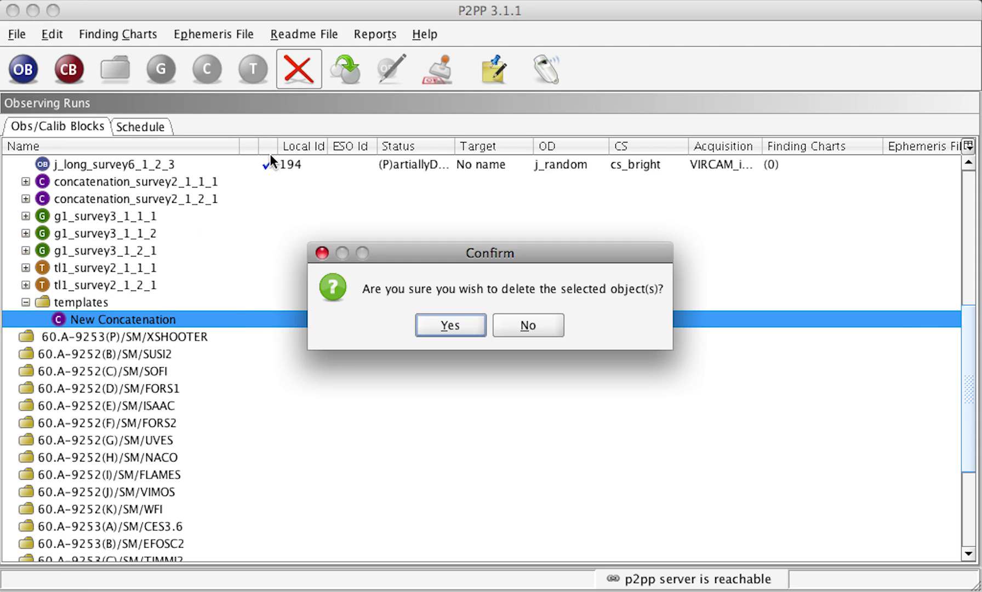
click(449, 325)
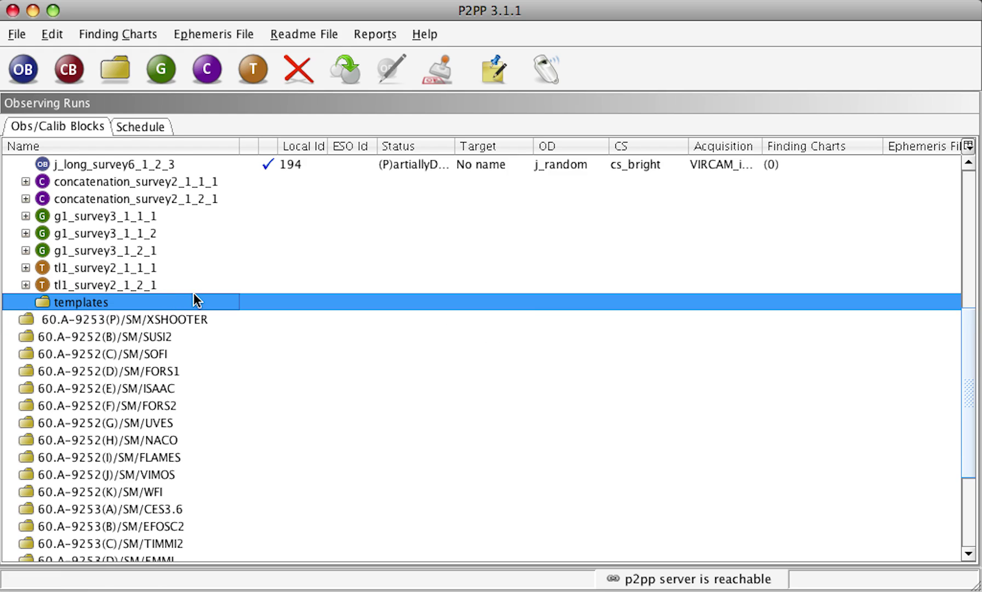
Cut the blocks from j_long through h_concat, including g1 and tl1
scroll(193, 301, up, 6)
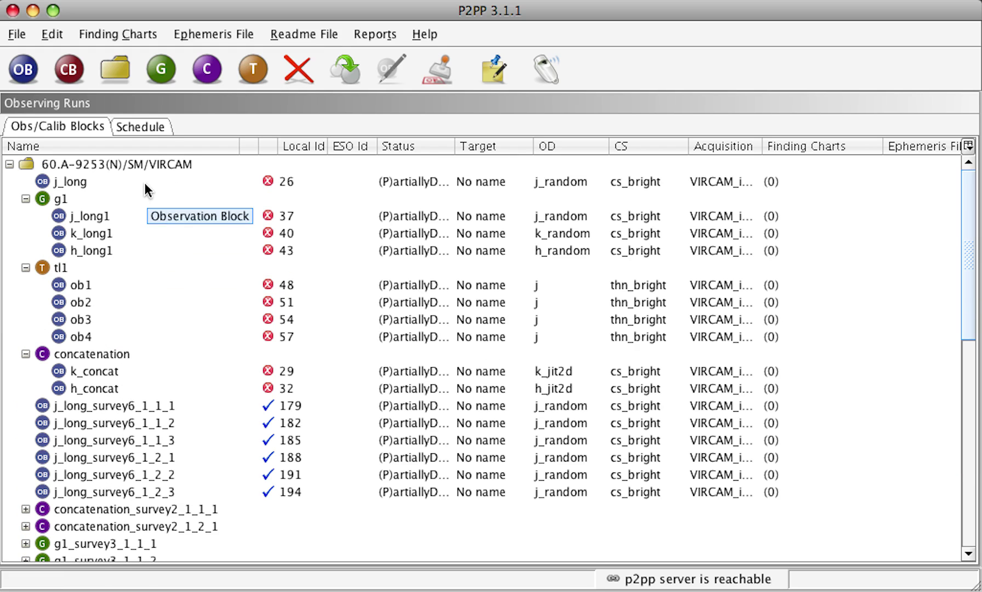
click(146, 186)
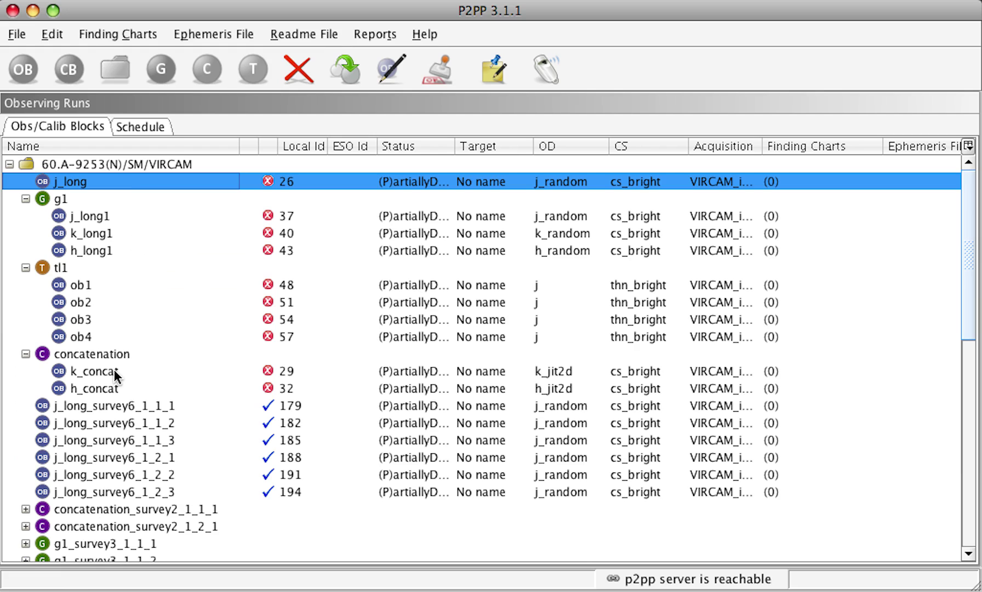
shift+click(114, 388)
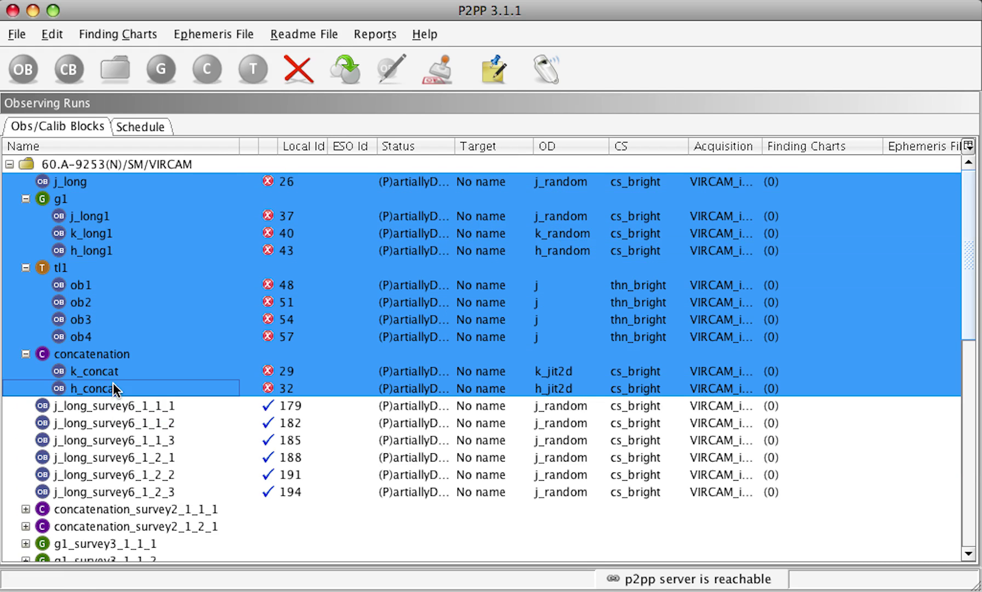
right_click(115, 388)
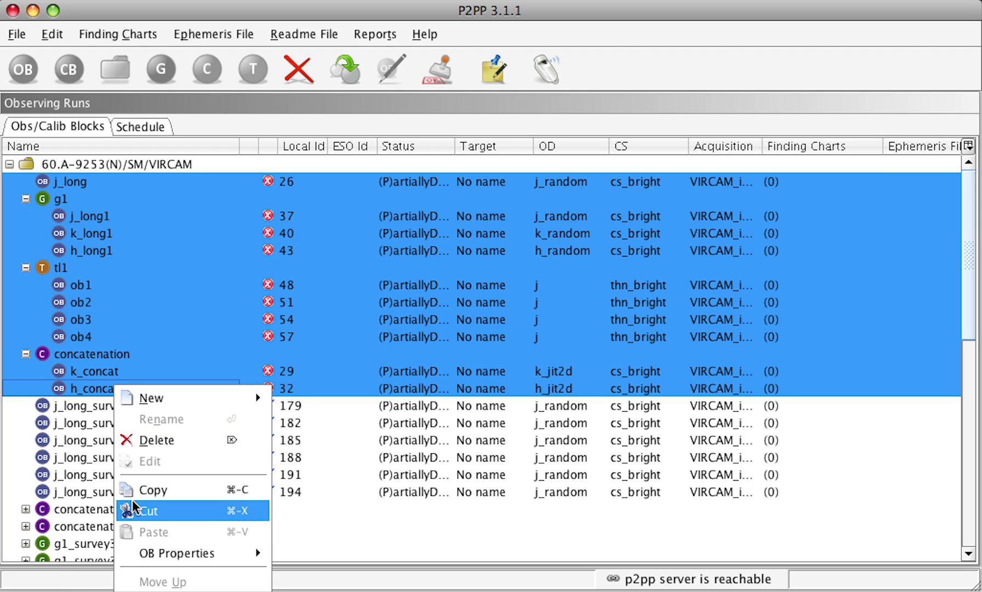
click(132, 509)
Paste the cut blocks into the templates folder, check g1, and collapse templates
scroll(138, 491, down, 3)
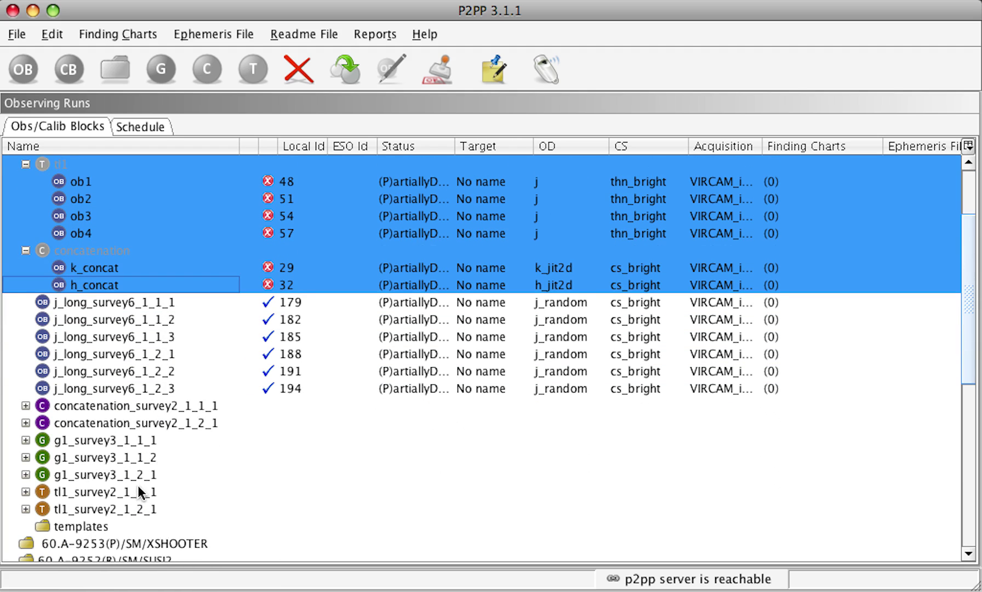
scroll(139, 491, down, 1)
click(126, 509)
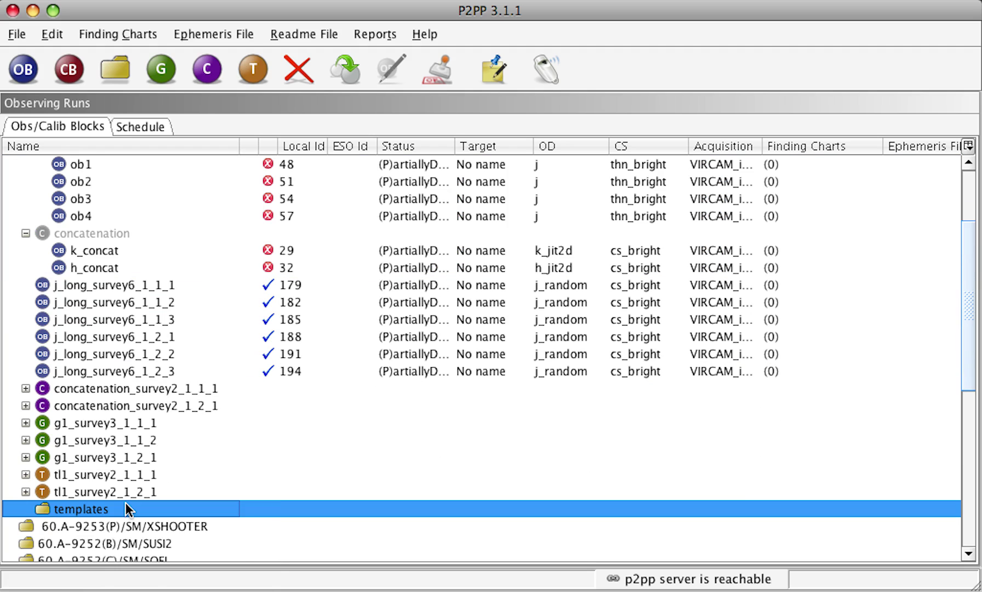
right_click(126, 509)
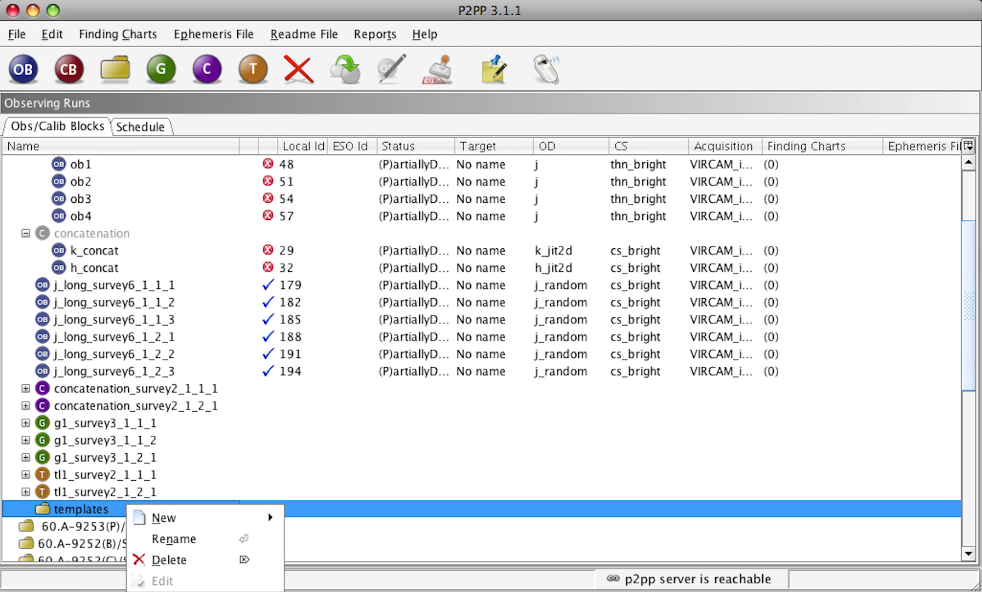
key(super+v)
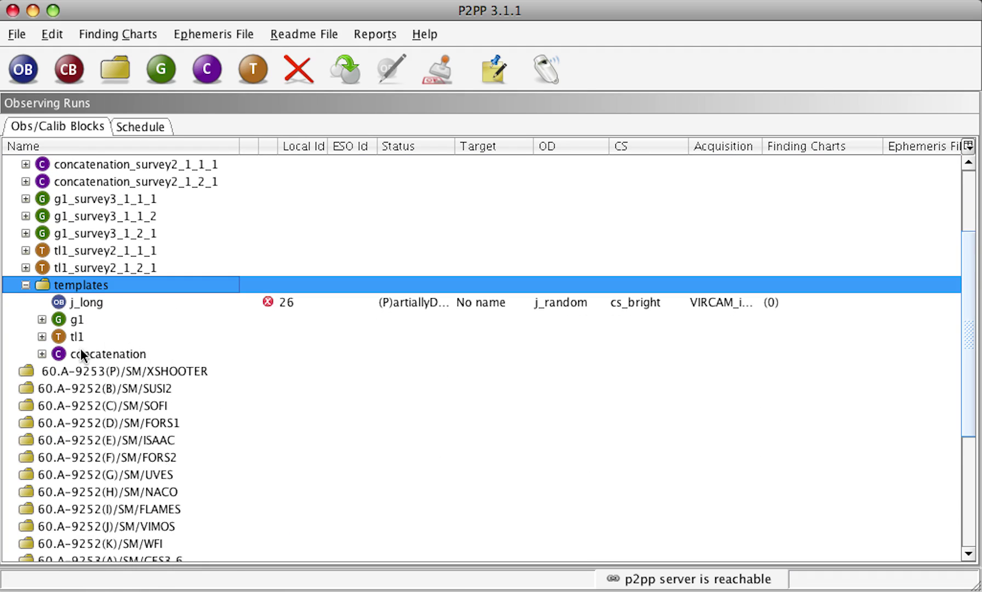
click(42, 319)
click(42, 319)
click(25, 285)
Expand the two tl1_survey2, three g1_survey3 and two concatenation_survey2 nodes to show their OBs
scroll(63, 277, up, 3)
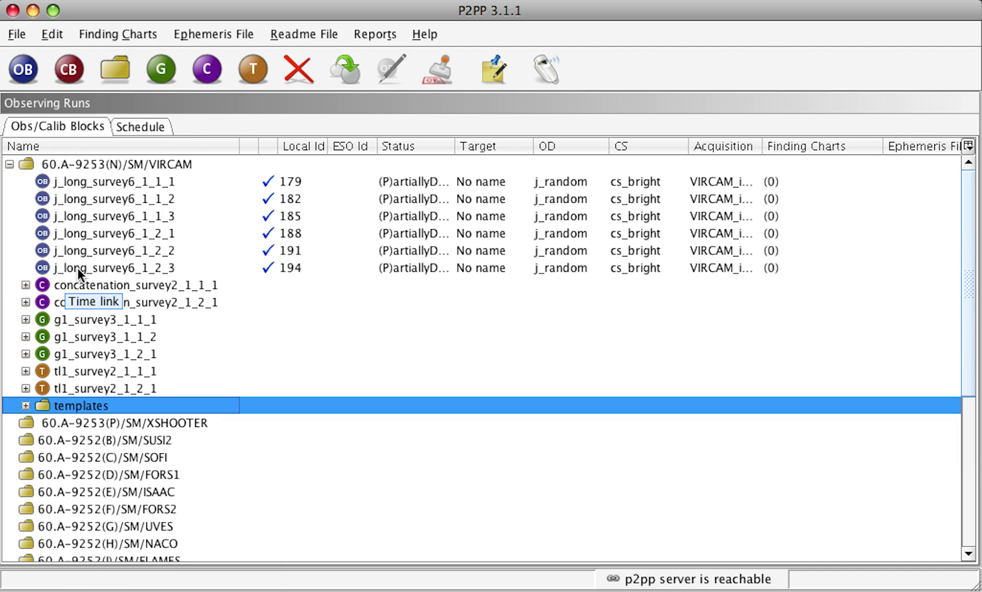
click(25, 387)
click(25, 371)
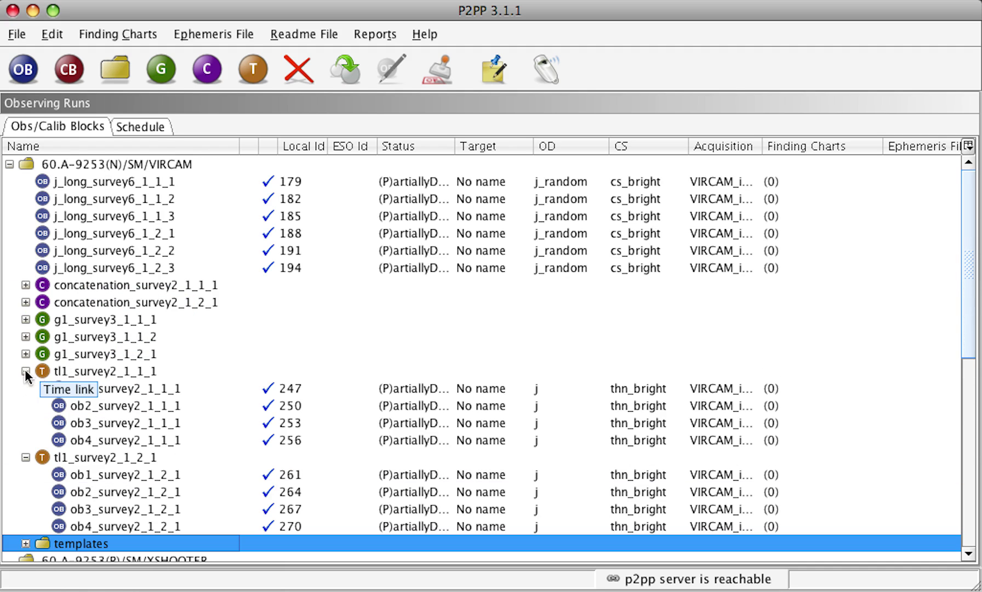
click(25, 354)
click(25, 336)
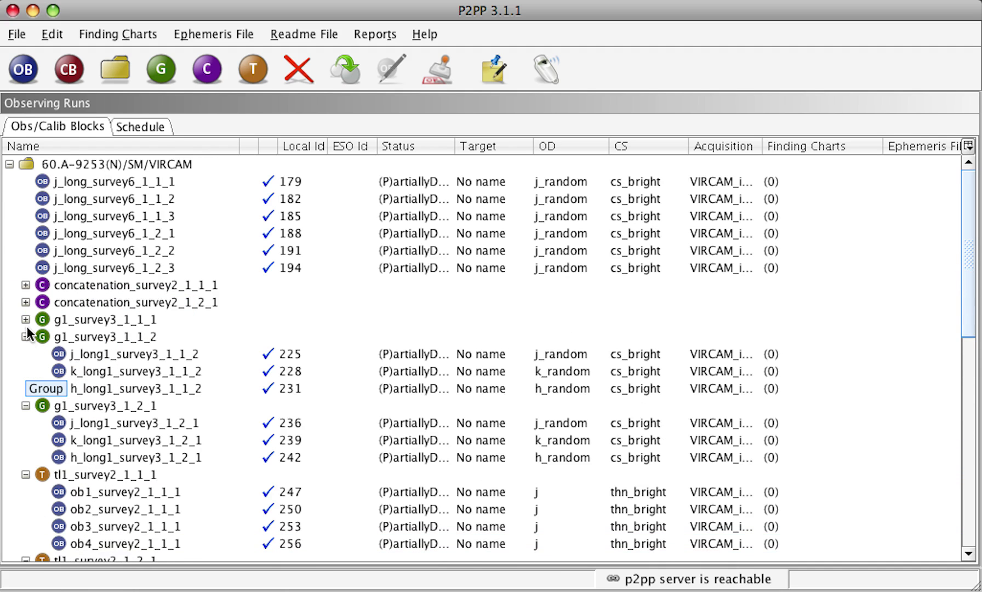
click(25, 319)
click(25, 302)
click(25, 285)
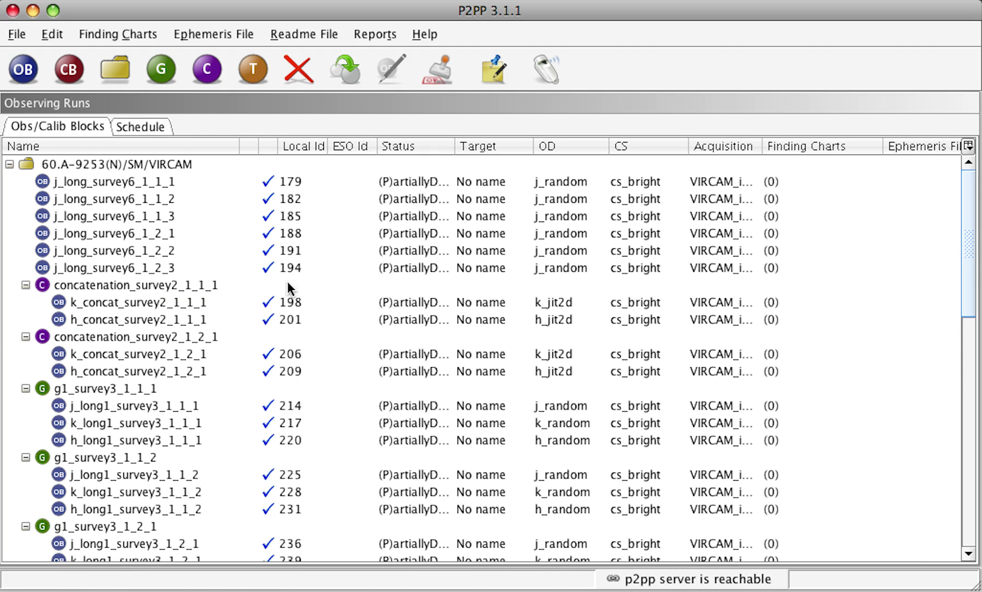
In the Schedule view, expand g1_survey3_1_1_1, concatenation_survey2_1_2_1 and tl1_survey2_1_1_1, then select the run
click(164, 124)
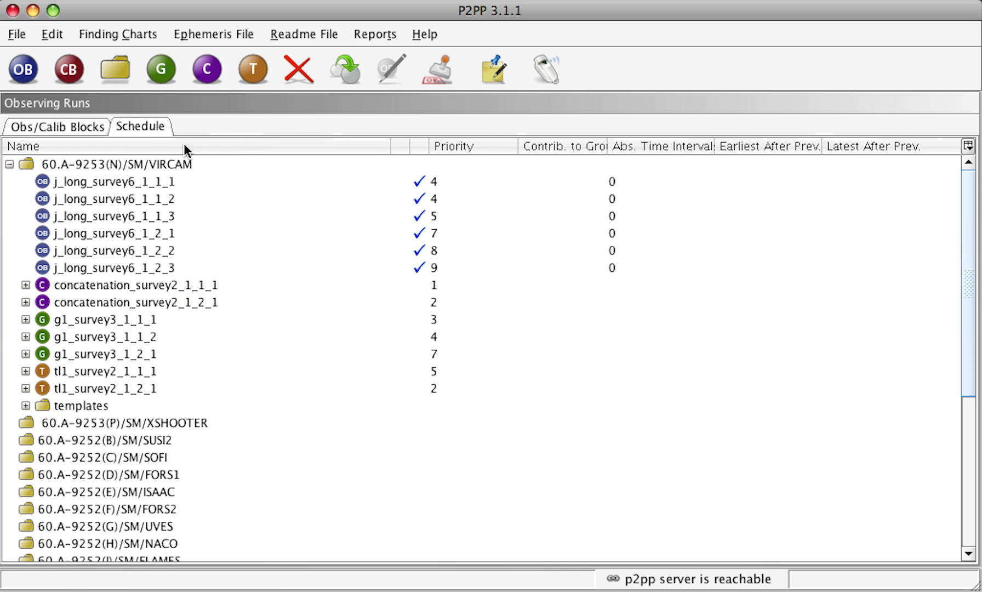
click(26, 319)
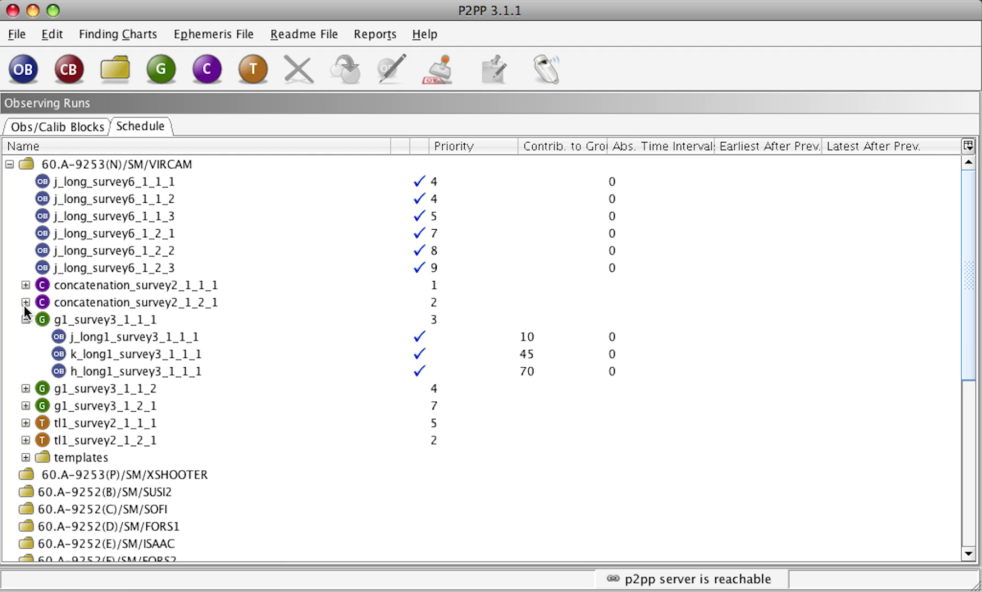
click(25, 301)
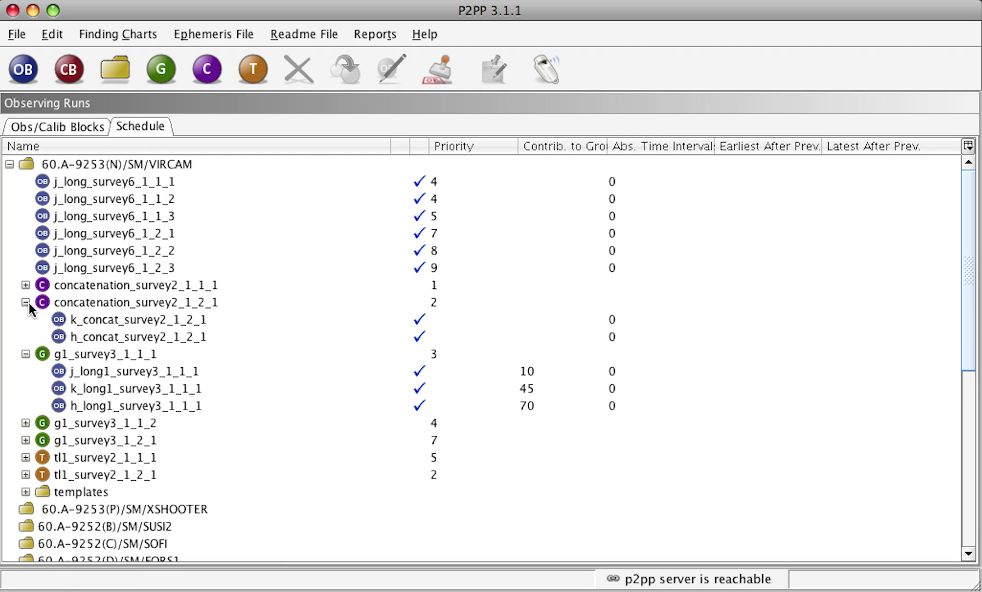
click(25, 457)
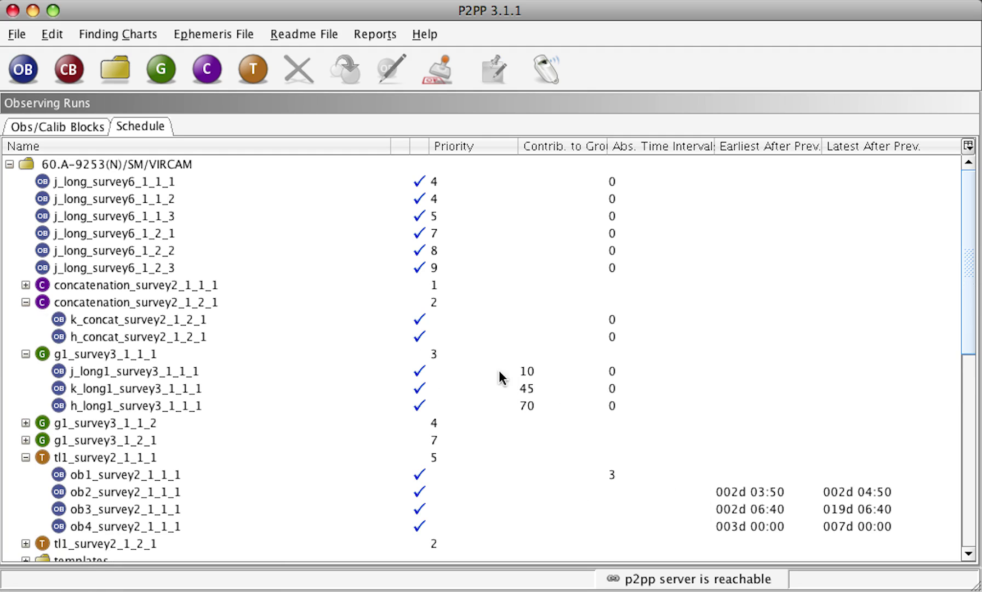
click(163, 165)
Attach 073.B-0434B.001.jpg and 073.B-0434B.002.jpg from the fcs folder to OB j_long_survey6_1_1_1
click(70, 123)
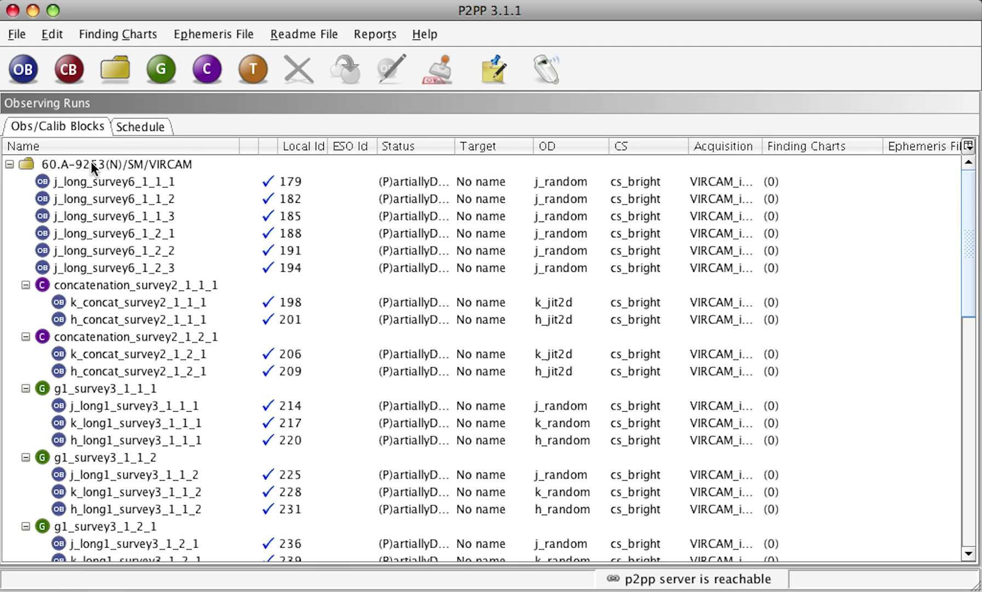
click(100, 182)
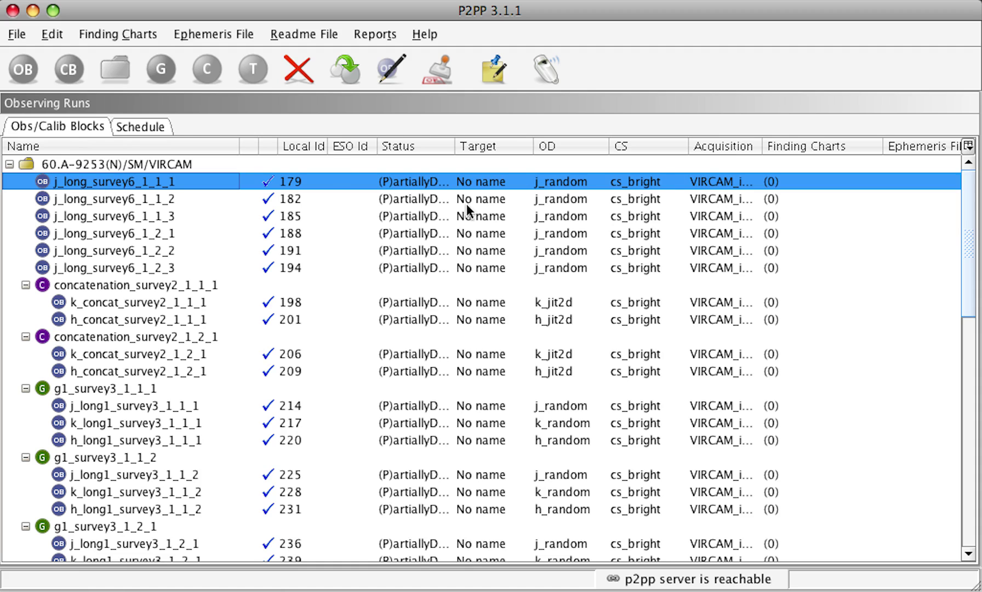
click(130, 34)
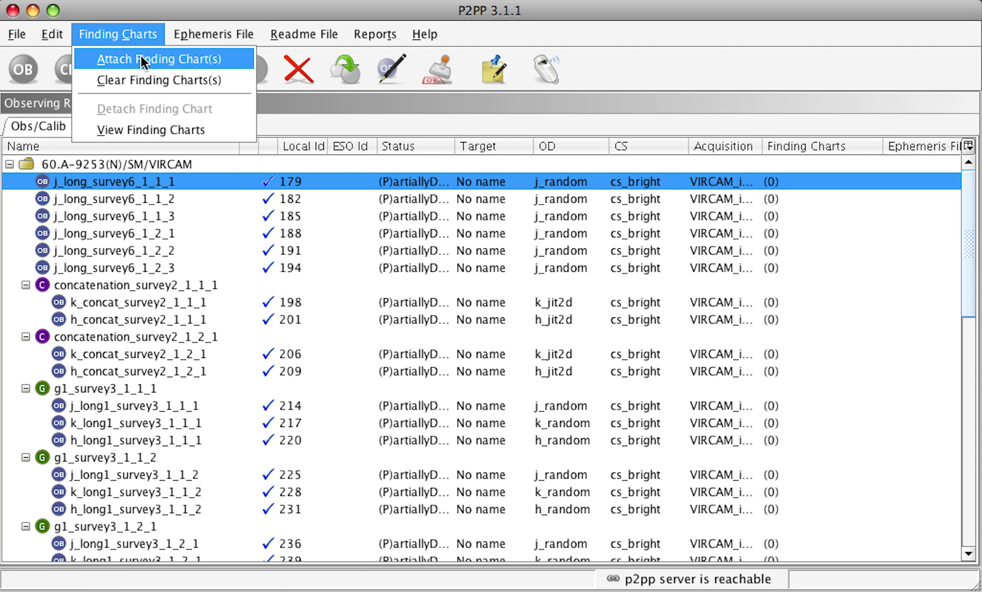
click(142, 60)
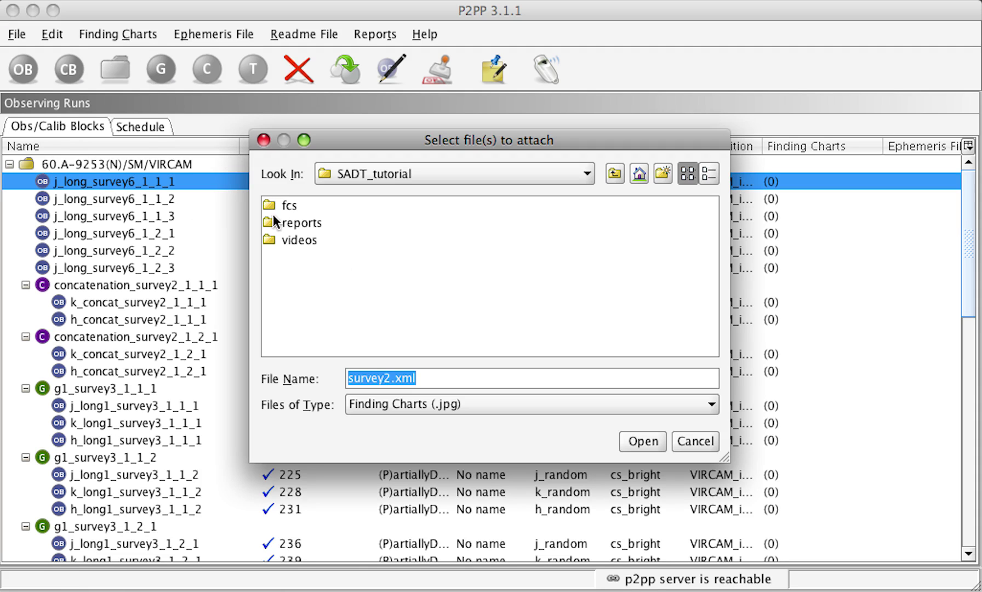
click(268, 207)
double_click(268, 207)
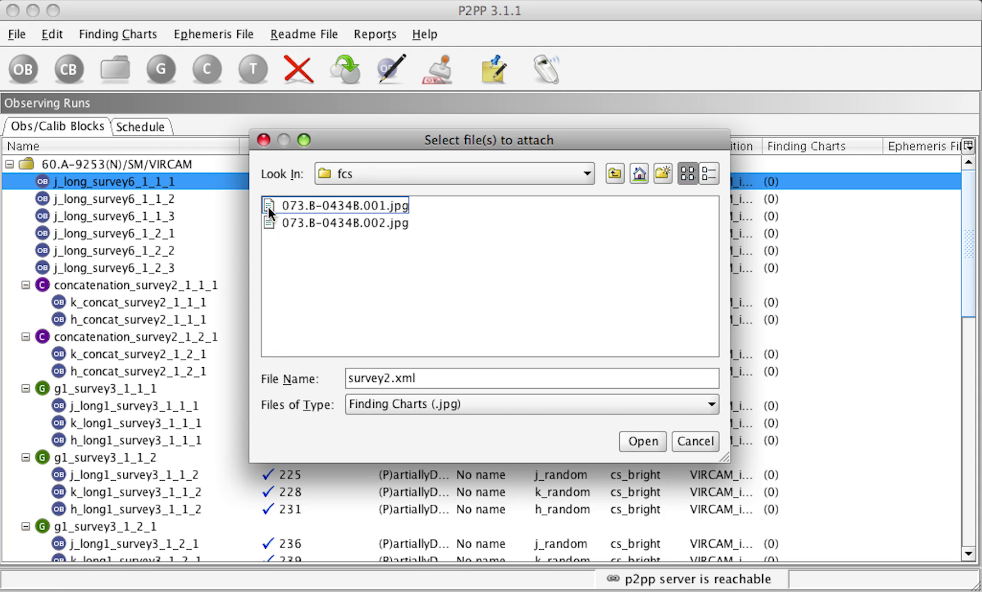
click(288, 205)
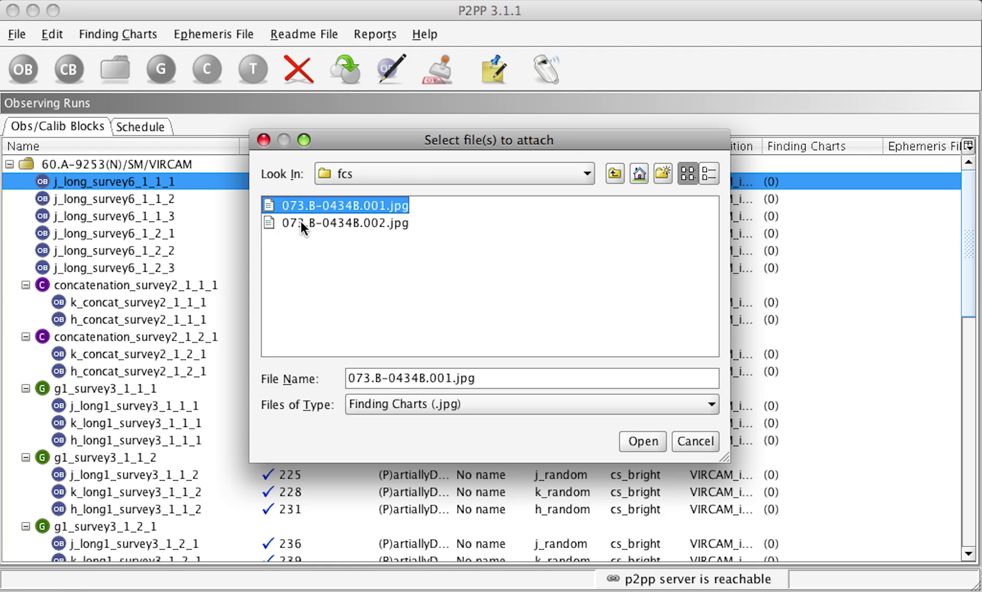
shift+click(302, 225)
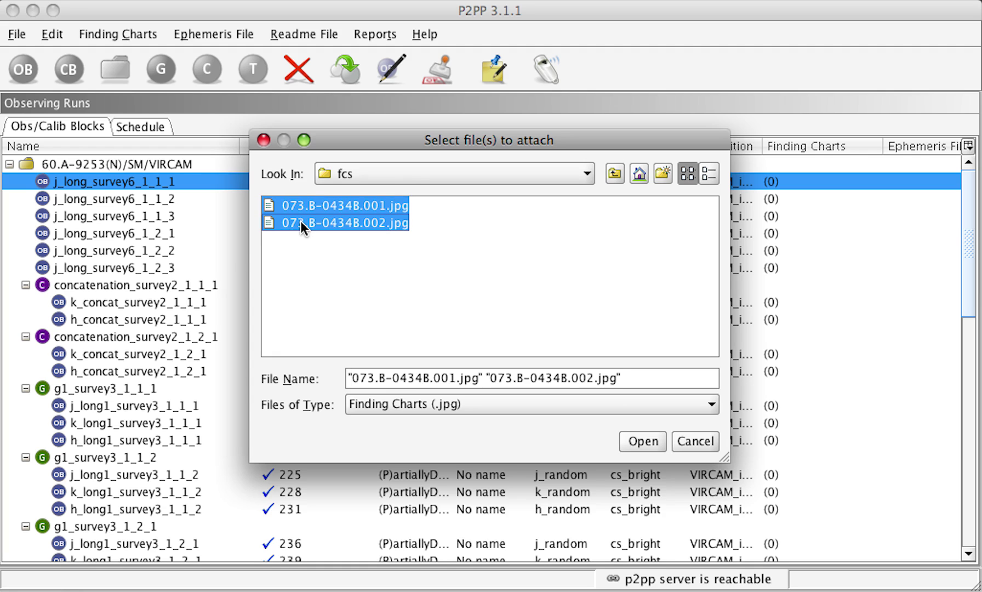
click(639, 440)
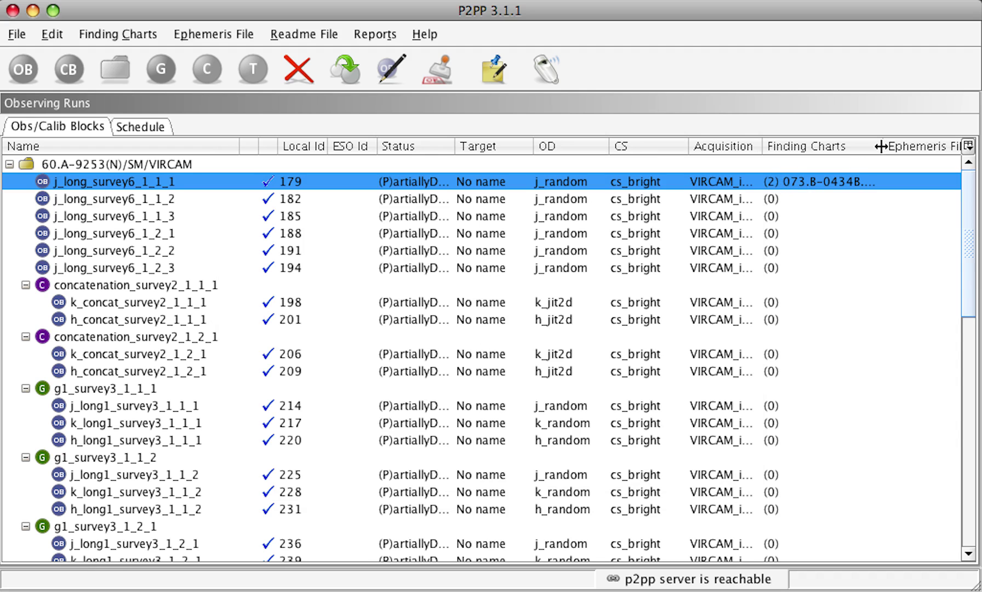
drag(880, 147, 859, 145)
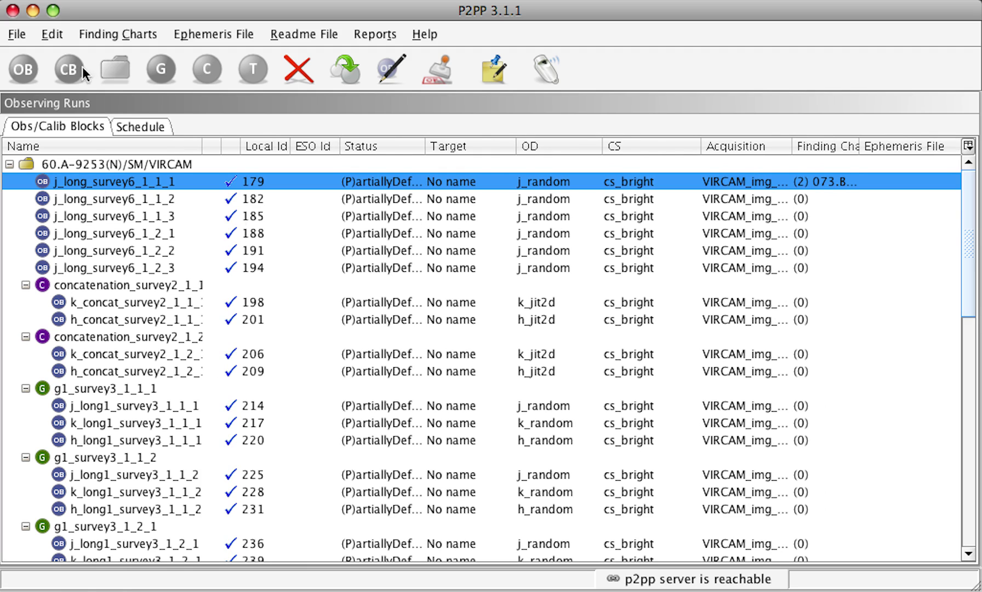
Clear all finding charts from OB j_long_survey6_1_1_1, confirming Yes
click(96, 34)
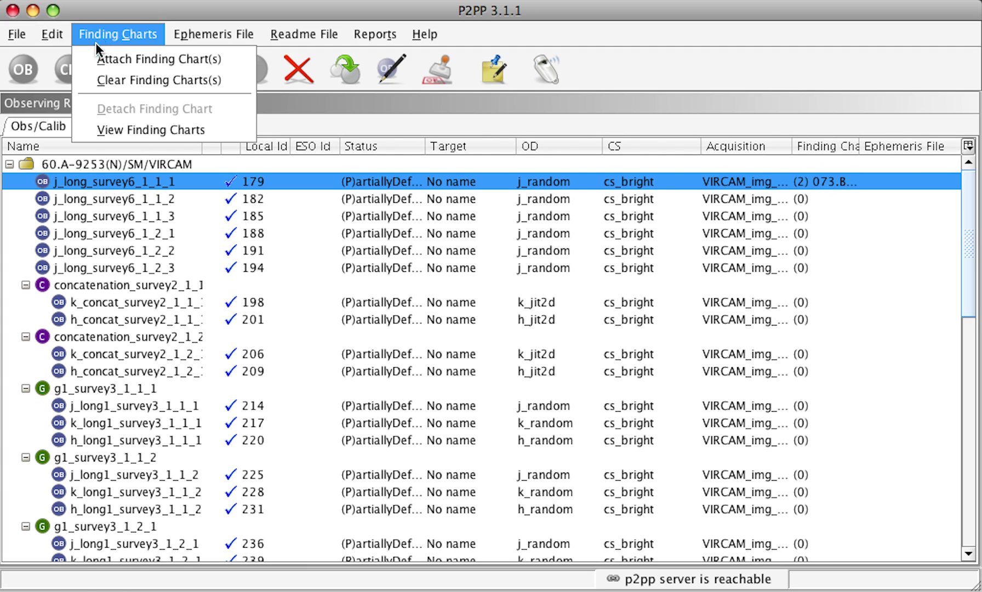
click(99, 79)
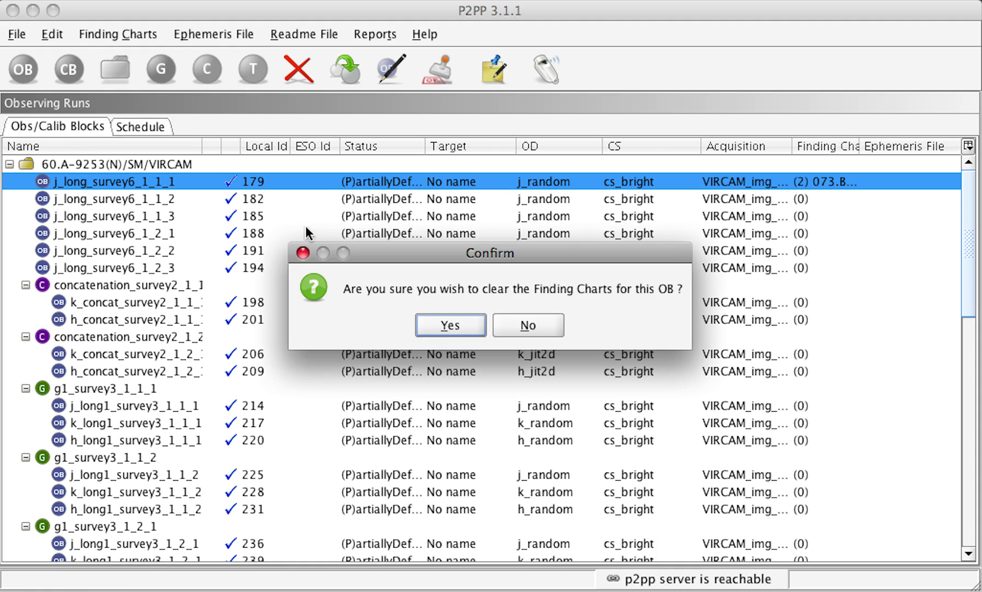
click(449, 327)
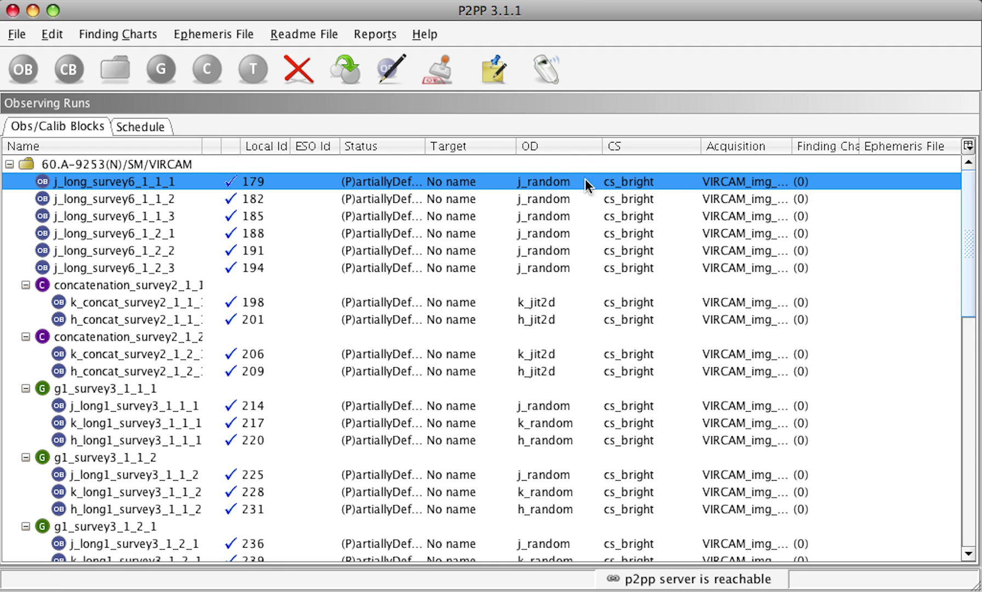
Open the readme for run 60.A-9253(N) and look through its sections
click(535, 165)
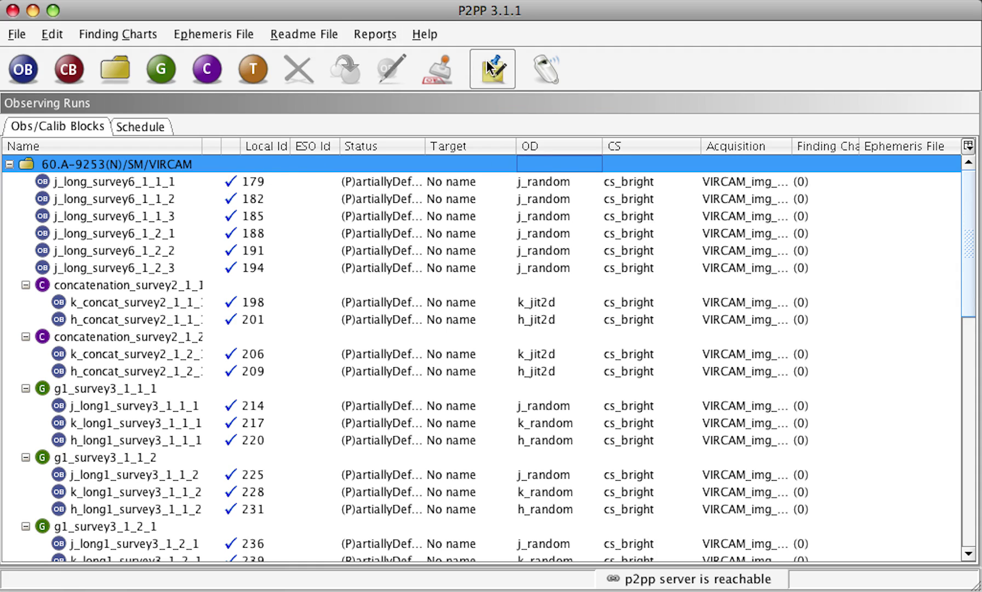
click(318, 35)
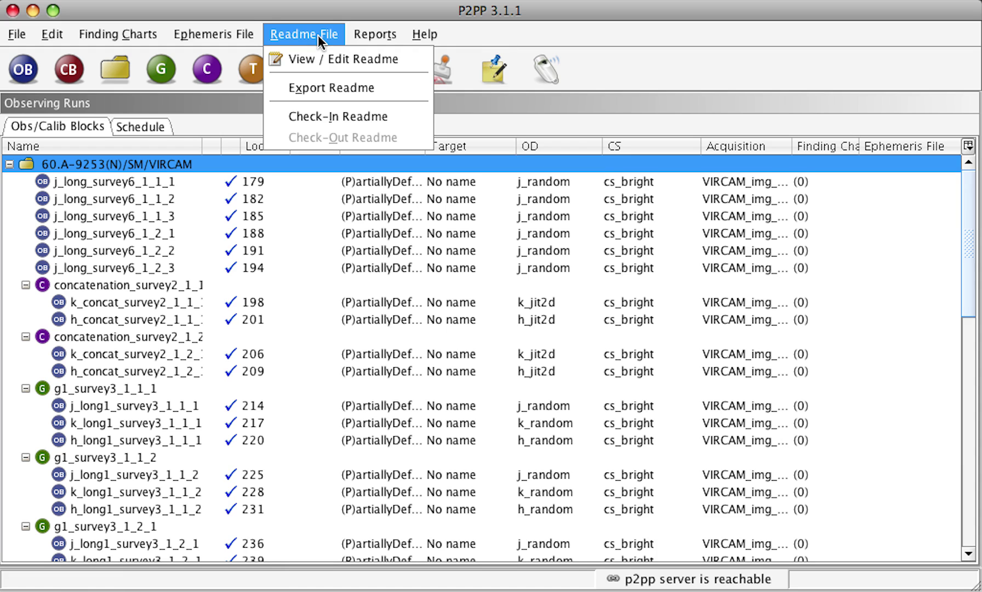
click(324, 59)
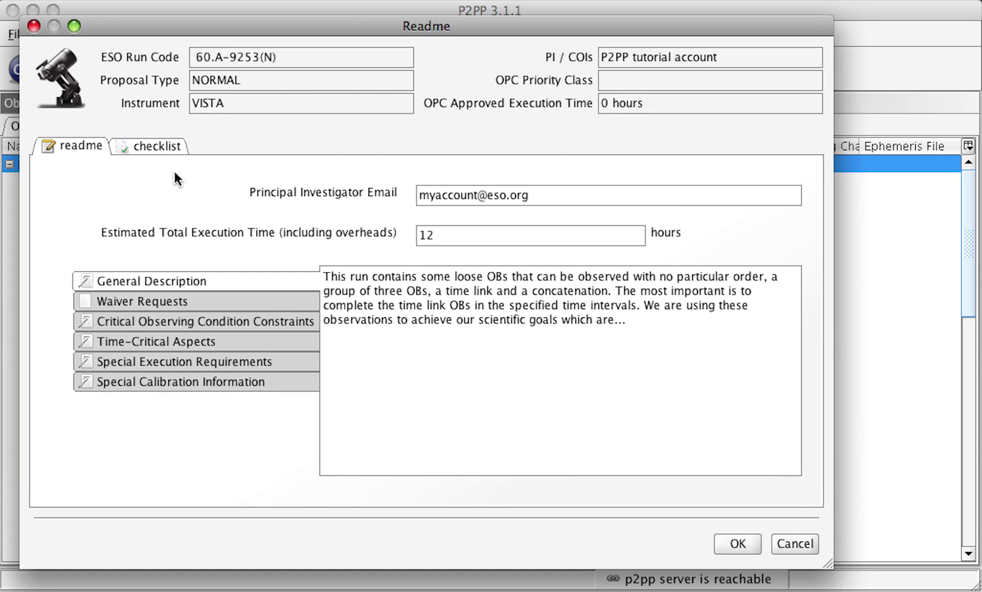
click(212, 299)
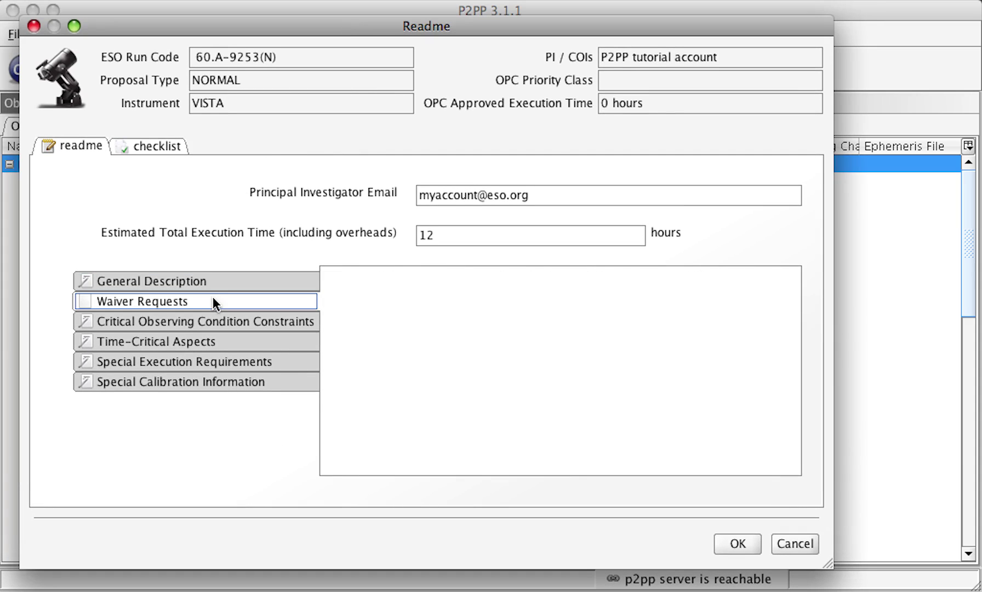
click(212, 320)
click(212, 340)
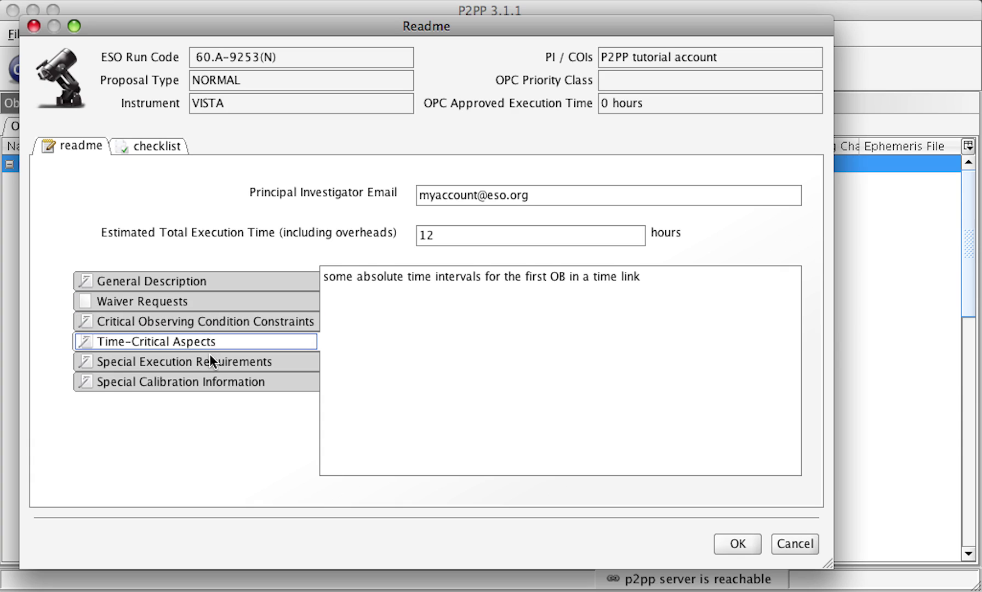
click(211, 357)
click(212, 382)
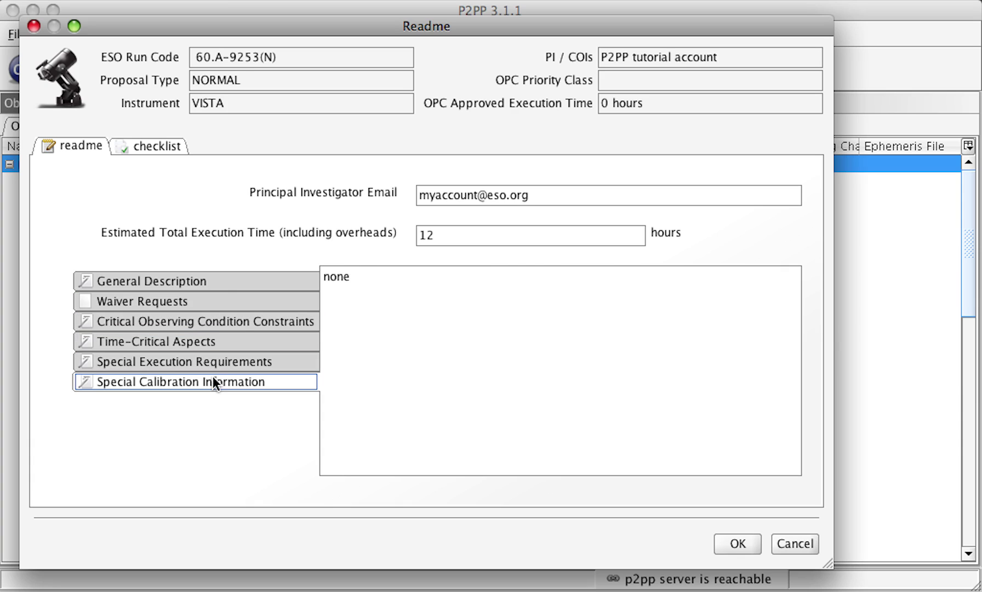
Fill in the waiver requests and general description text, then answer the checklist questions
click(211, 306)
click(334, 294)
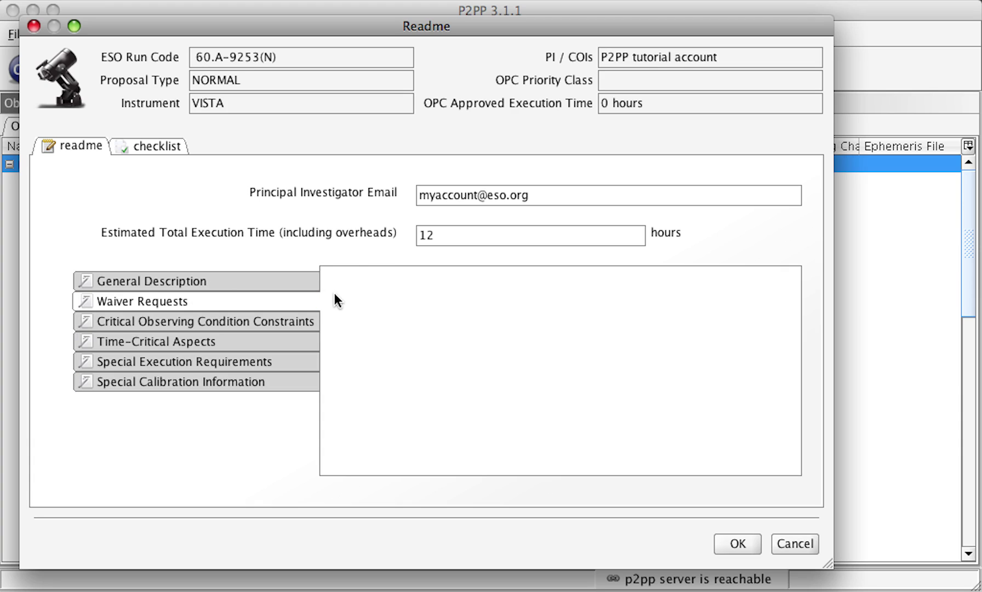
click(241, 279)
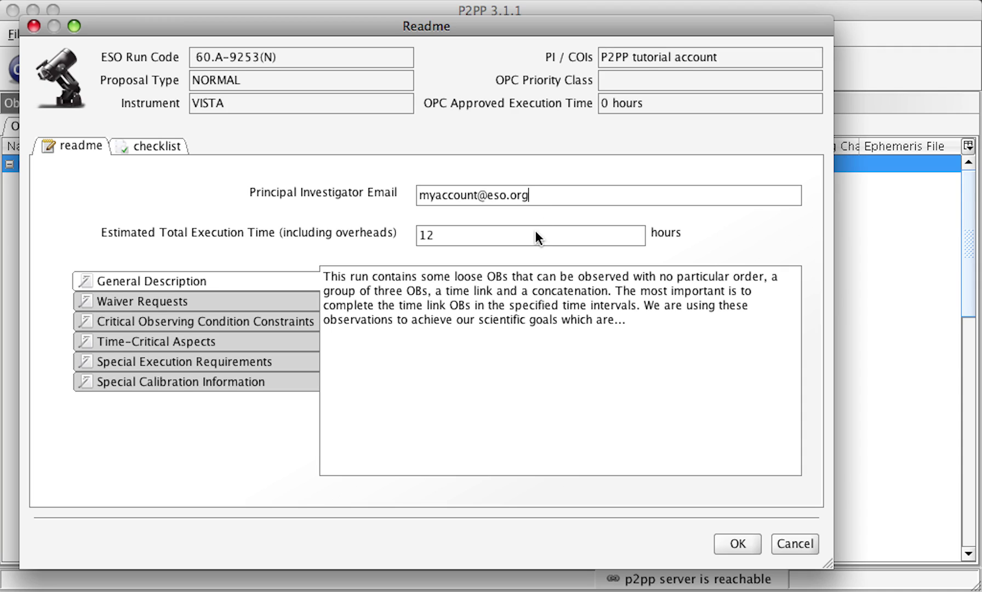
click(171, 145)
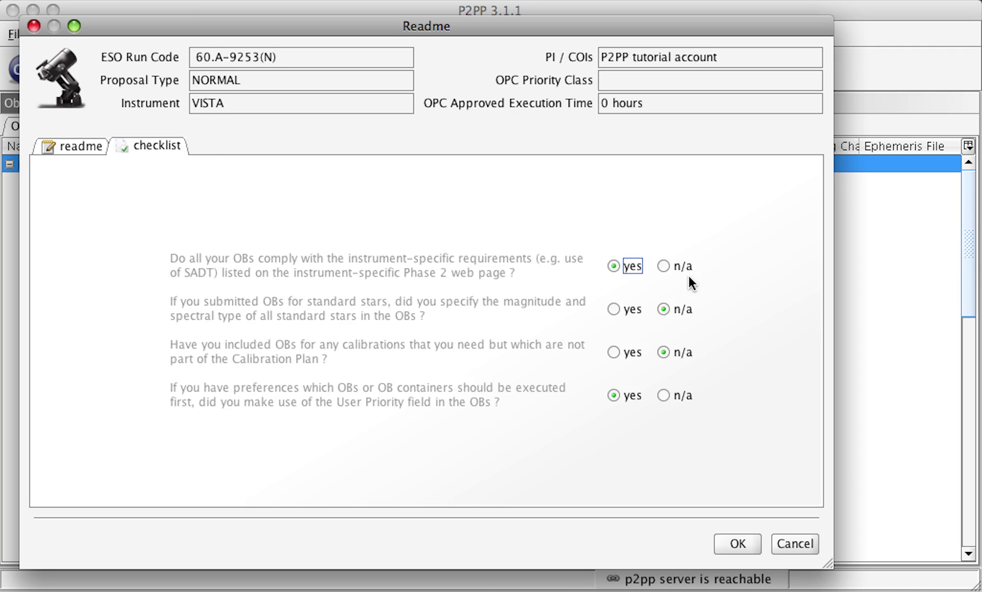
click(668, 401)
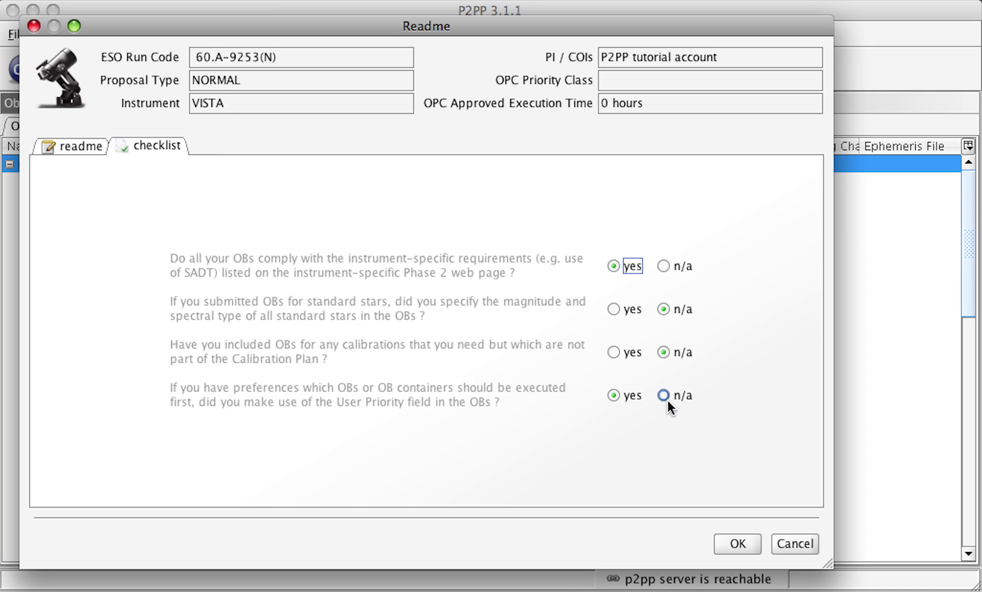
Save the readme and select the OBs from j_long_survey6_1_1_1 down to h_long1_survey3_1_1_2
click(738, 545)
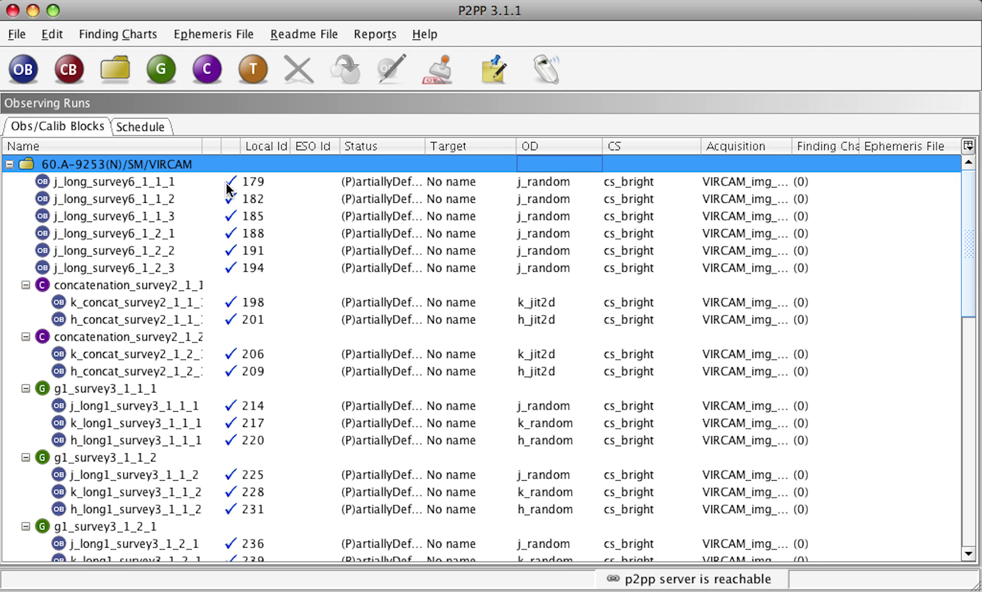
click(187, 177)
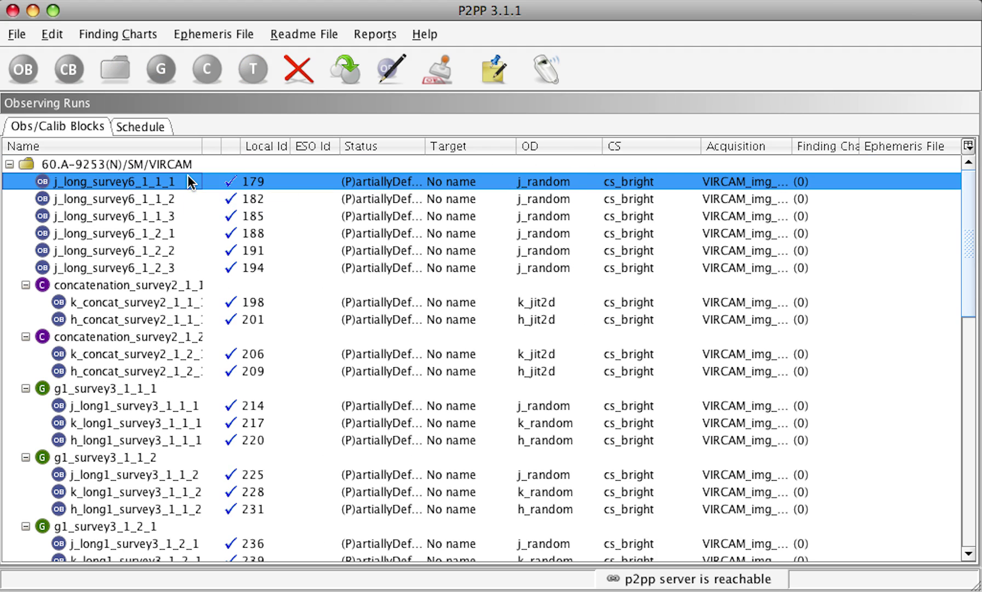
shift+click(187, 215)
drag(188, 274, 149, 512)
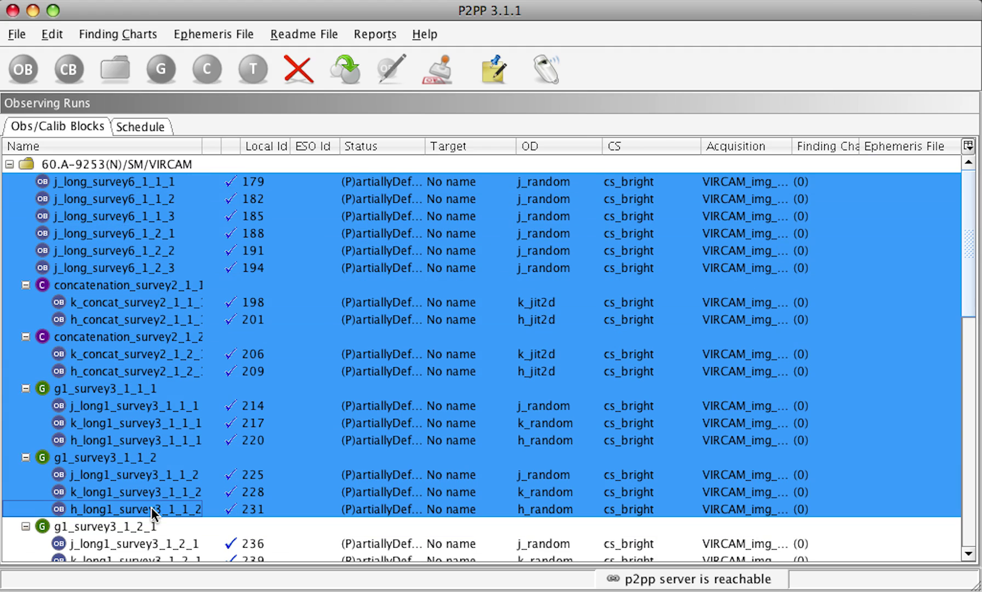
Generate the Execution Time report: 07:20:30 exposure and 10:26:32 execution time
click(396, 40)
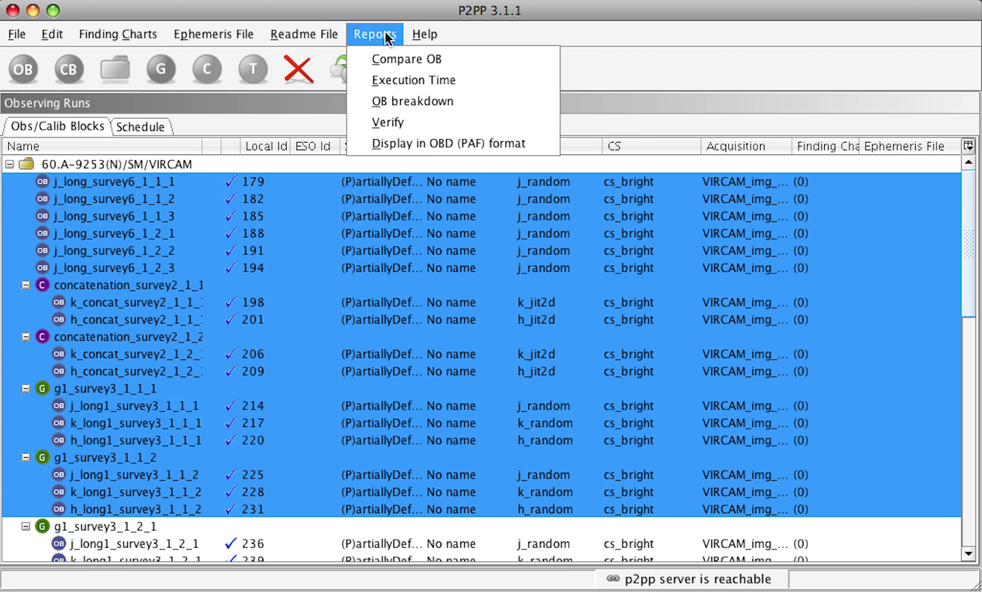
click(393, 74)
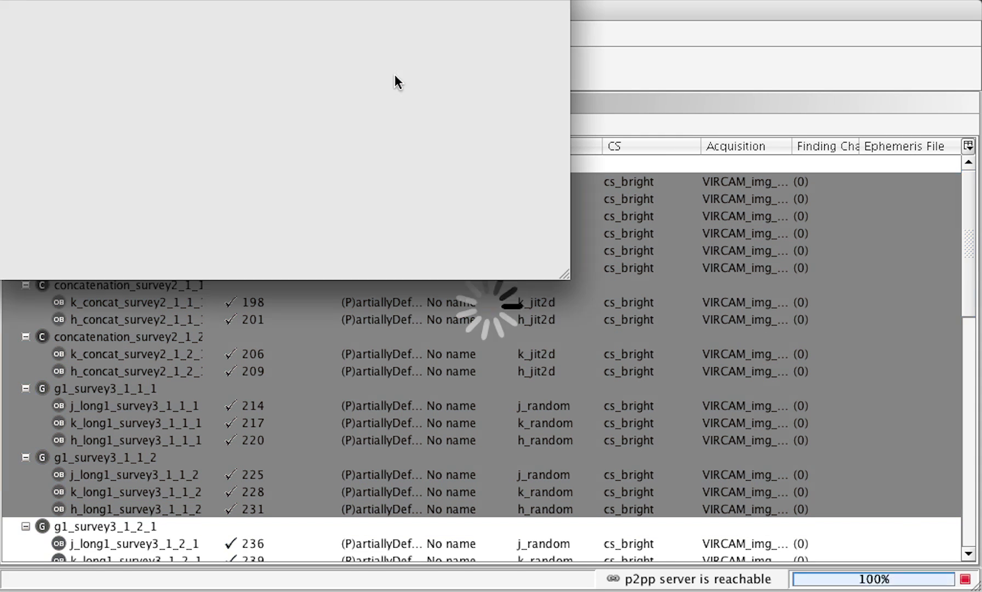
drag(430, 12, 443, 131)
mouse_move(573, 248)
mouse_down()
mouse_move(574, 197)
mouse_move(575, 248)
mouse_up()
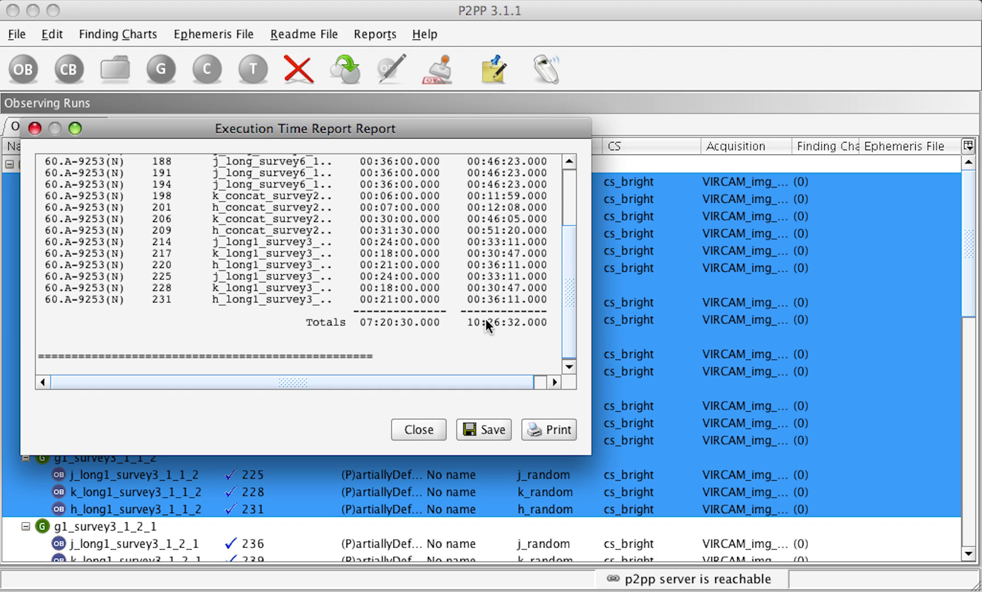
Close the report and check in the readme for run 60.A-9253(N)
click(418, 429)
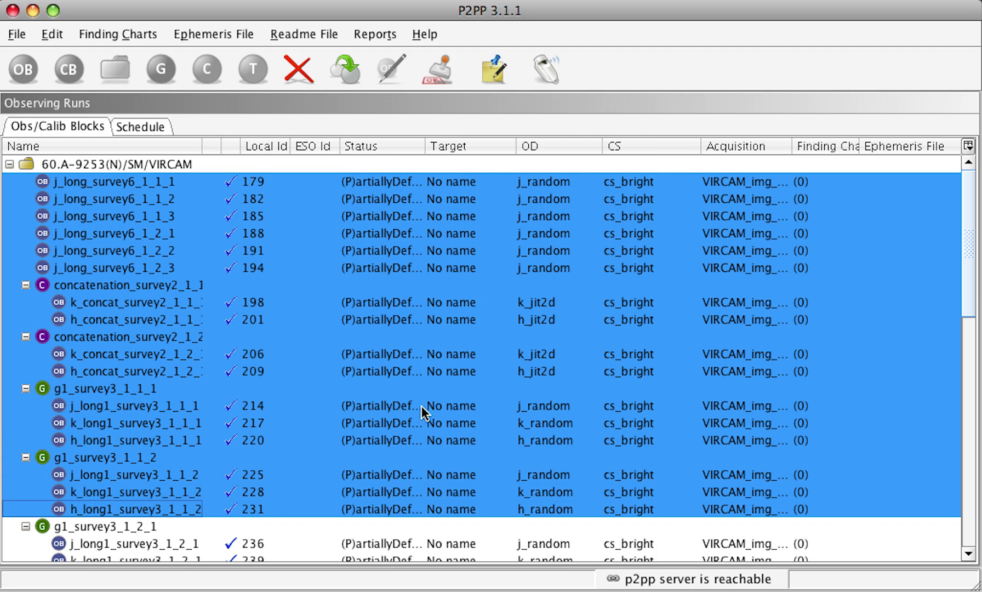
click(186, 164)
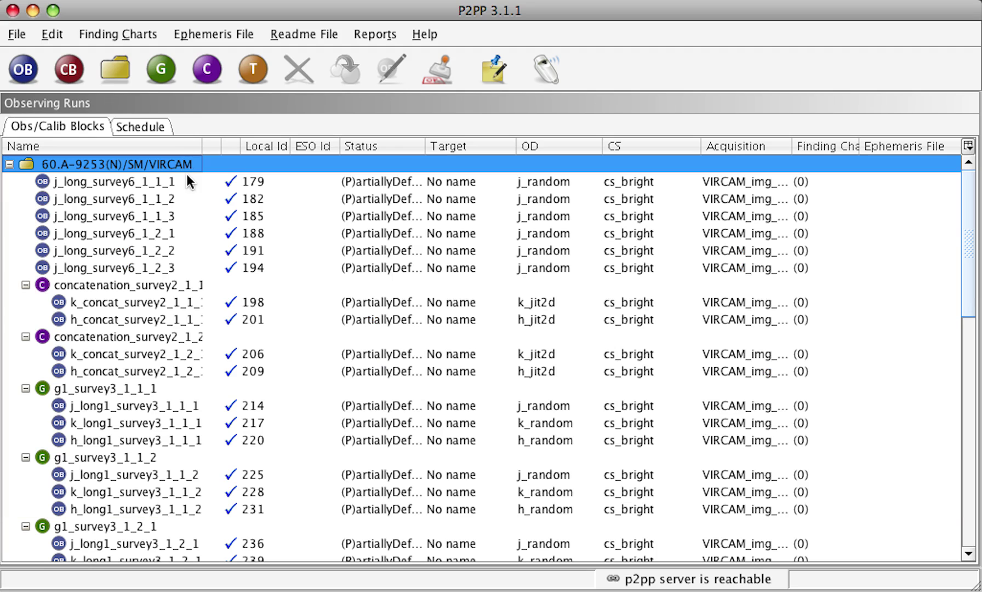
click(298, 36)
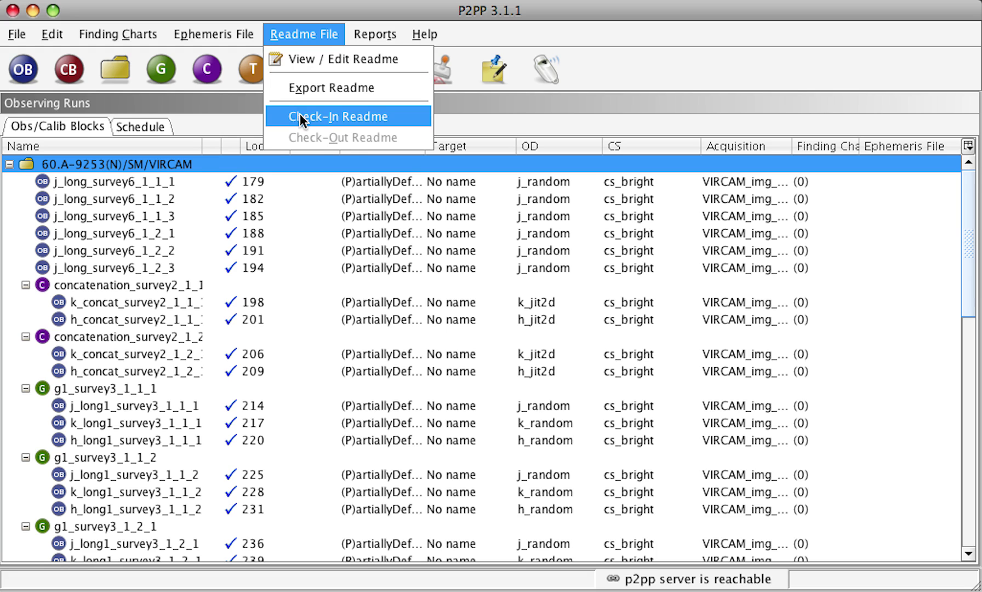
click(300, 116)
View the checked-in readme showing its 12-hour estimate and description
click(303, 35)
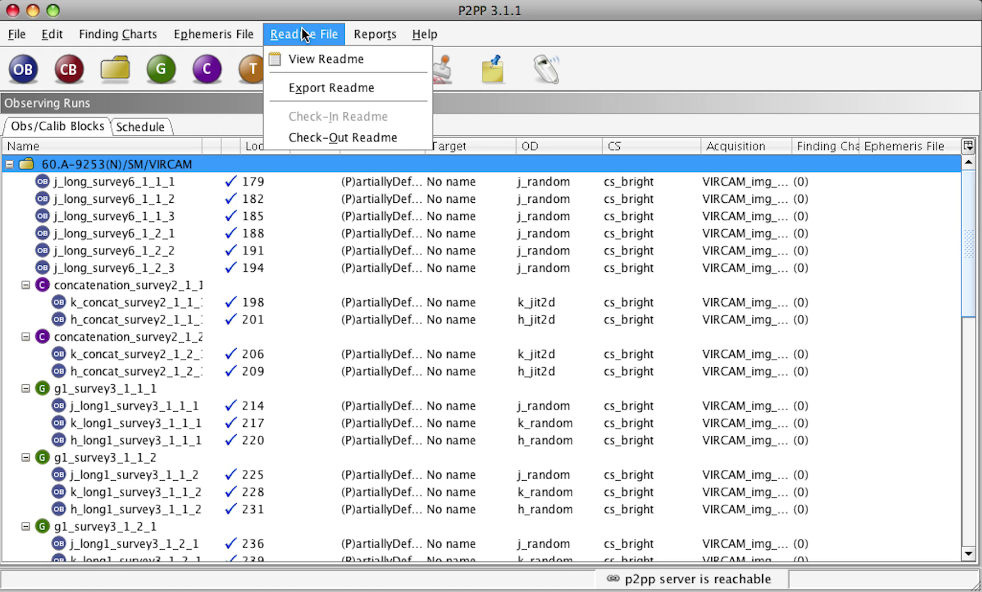
click(302, 58)
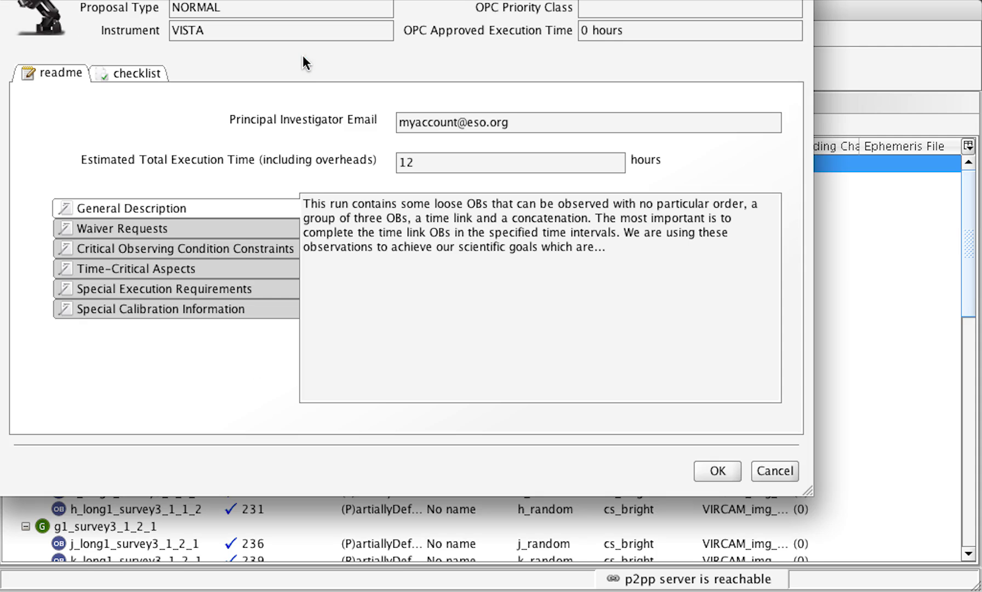
drag(344, 0, 376, 99)
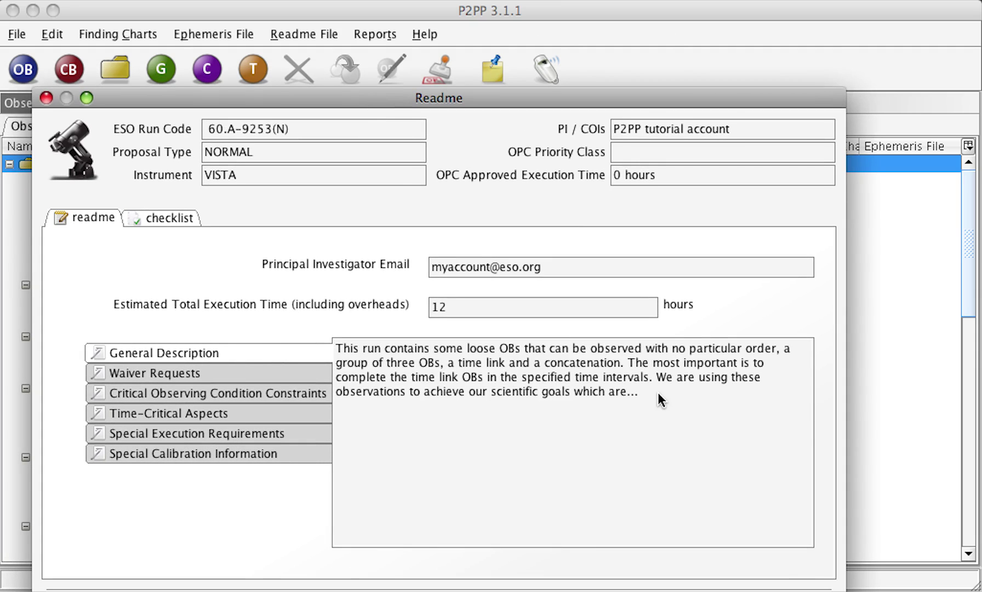
Check in the five OBs j_long_survey6_1_1_1 through j_long_survey6_1_2_2 and close the report
key(Return)
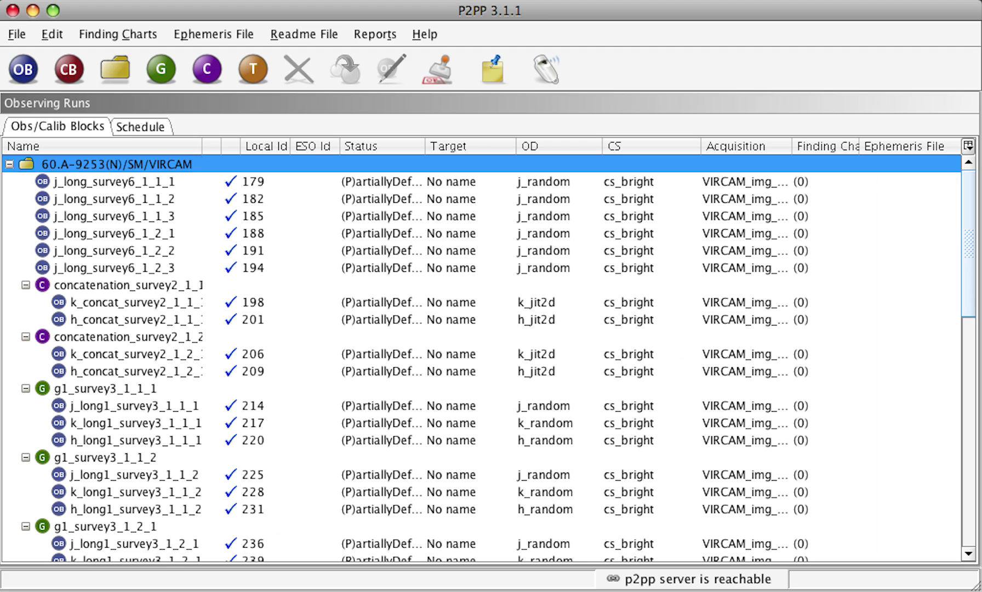
click(172, 181)
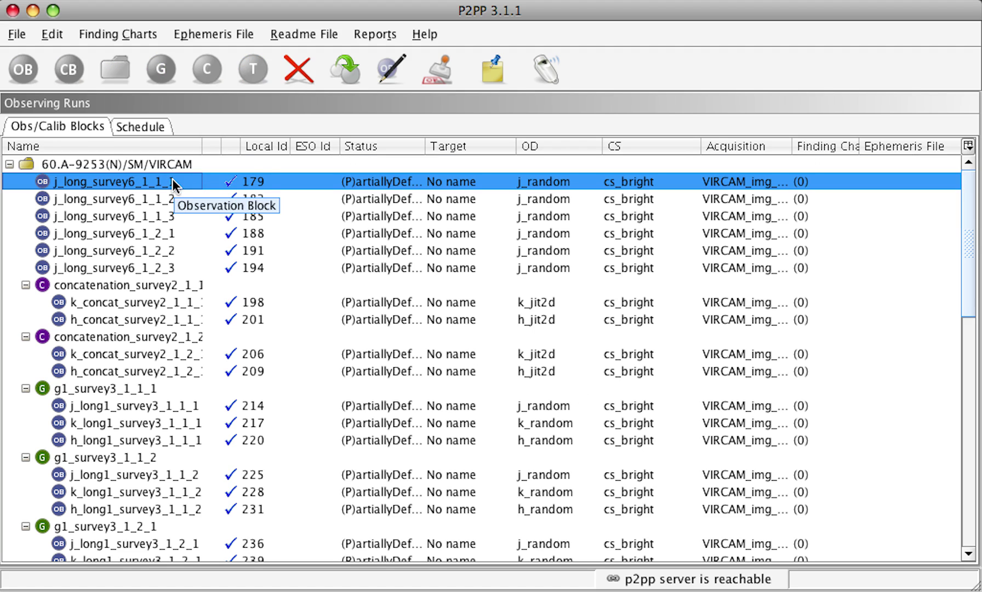
shift+click(166, 250)
click(16, 34)
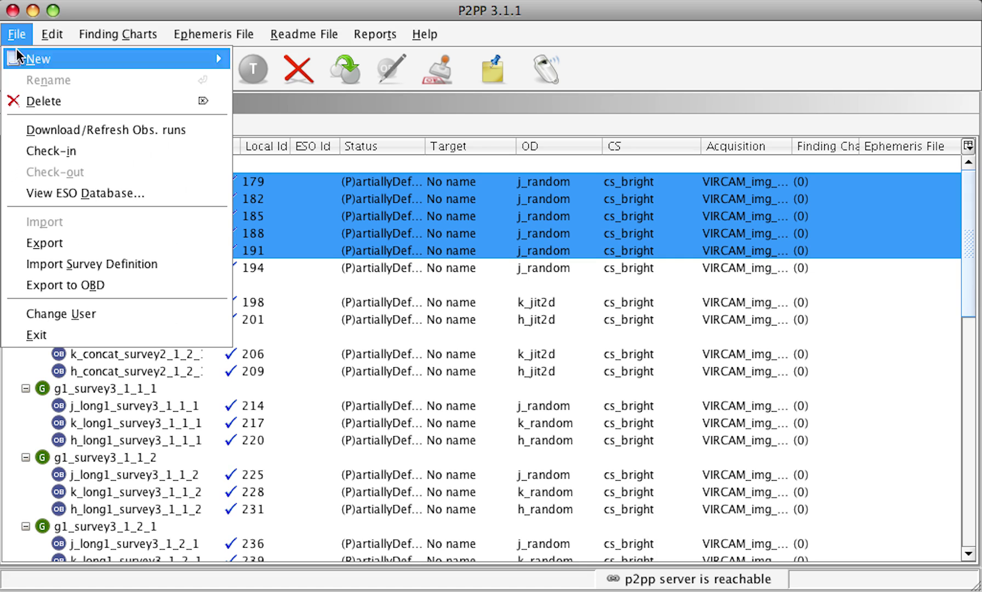
click(25, 85)
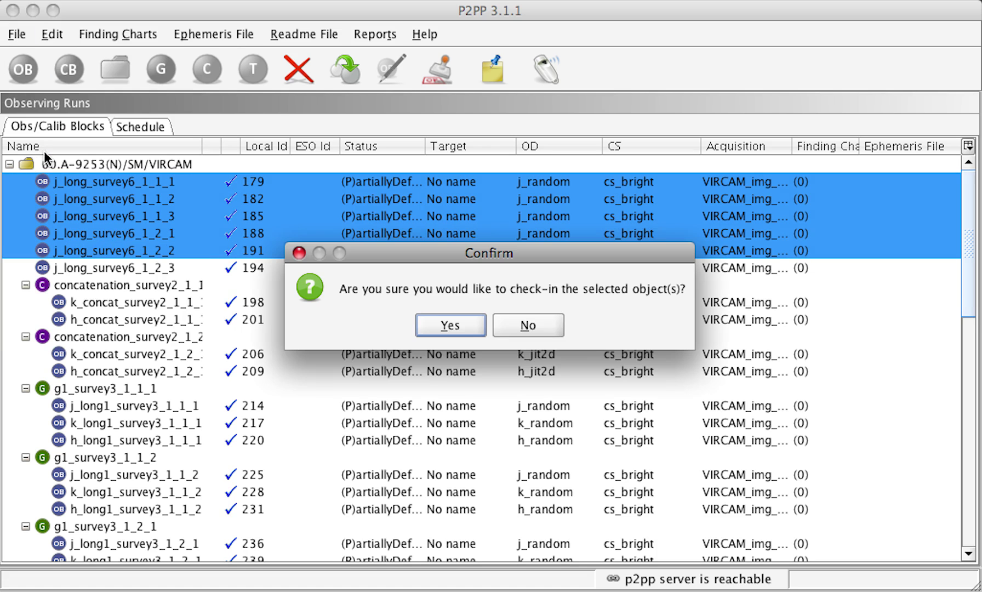
click(442, 324)
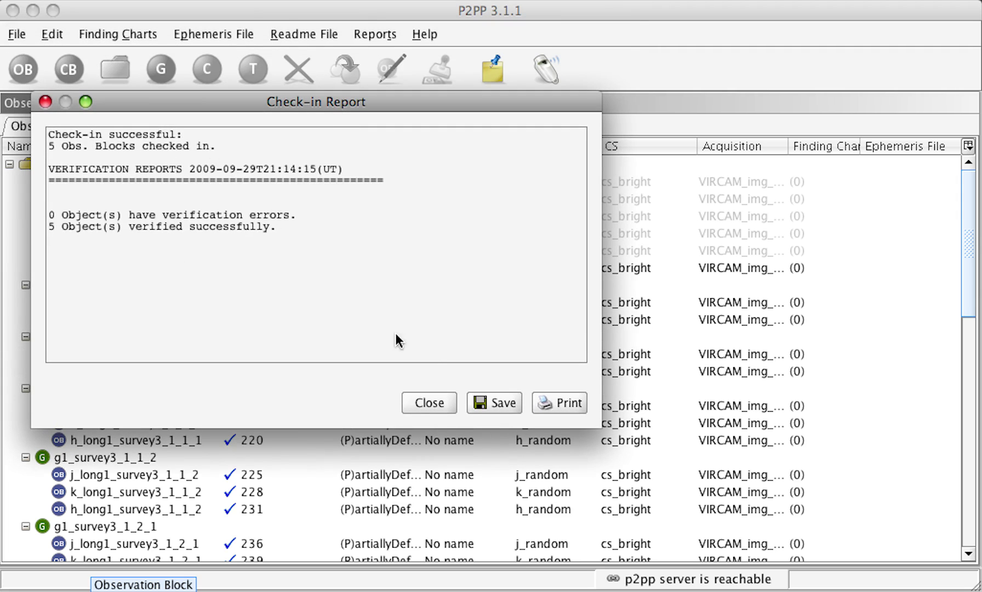
click(430, 401)
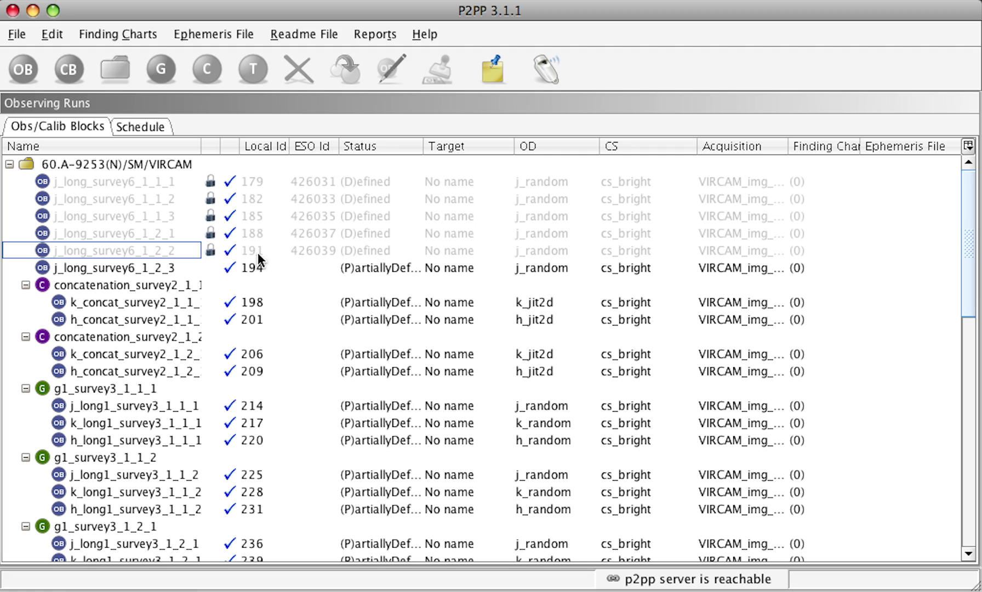
Start checking in the first concatenation container
click(180, 285)
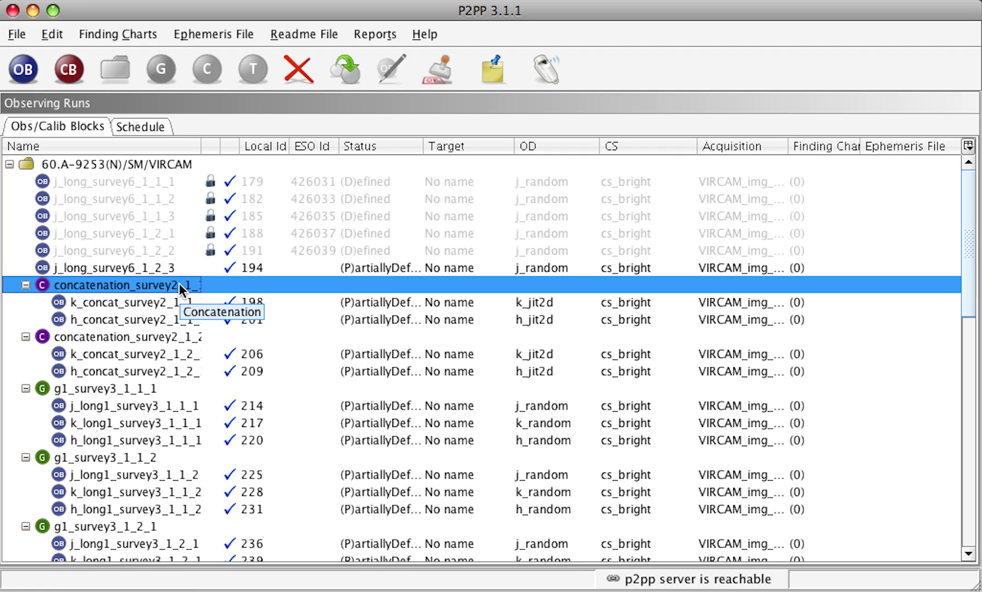
click(24, 36)
click(47, 152)
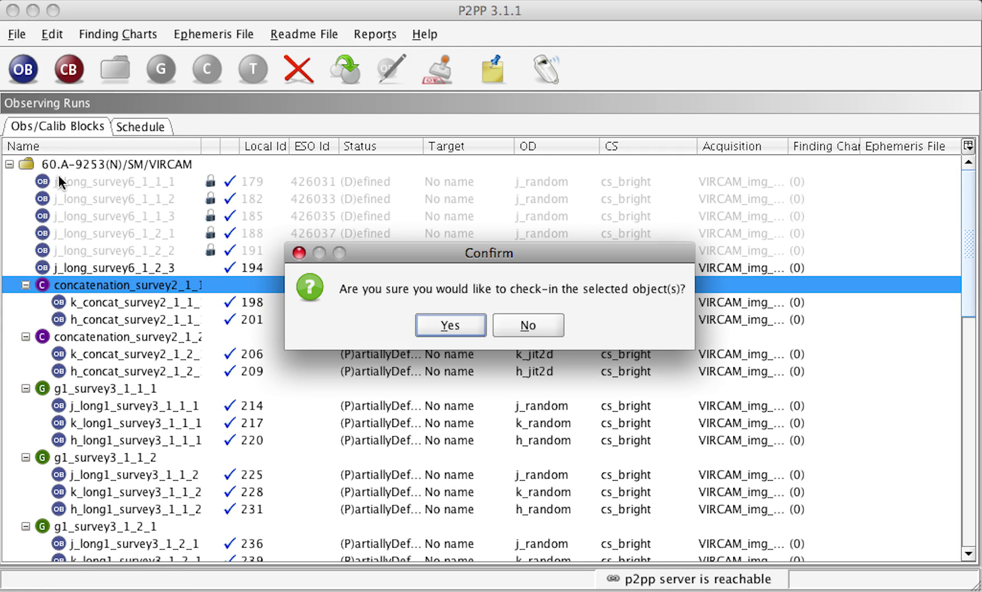